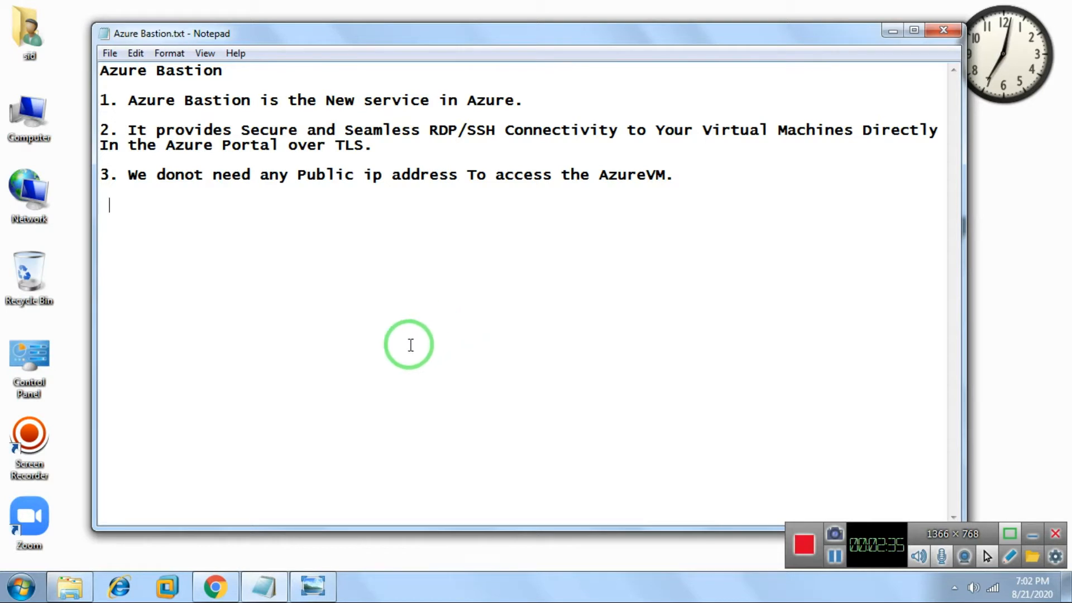
Bring up the Azure Bastion diagram image, and open a new blank Notepad document
click(311, 591)
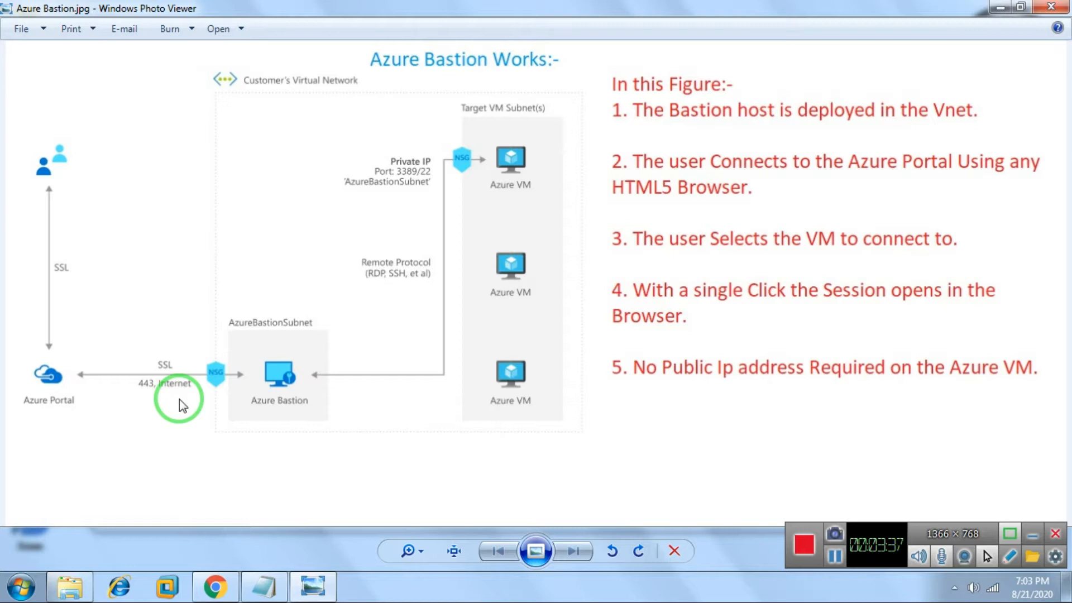
key(super+r)
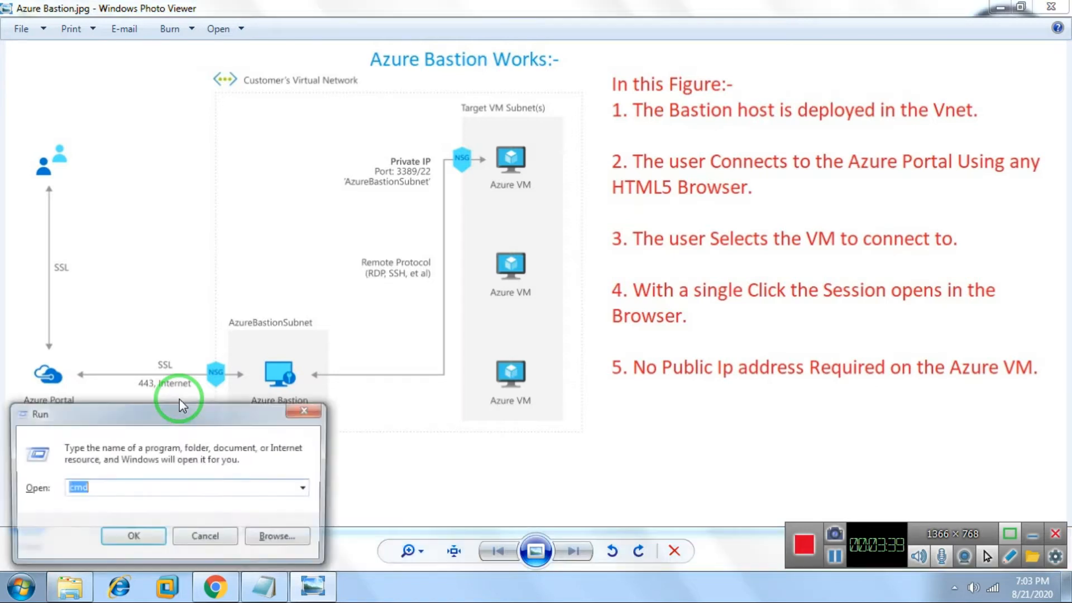
text(notepad)
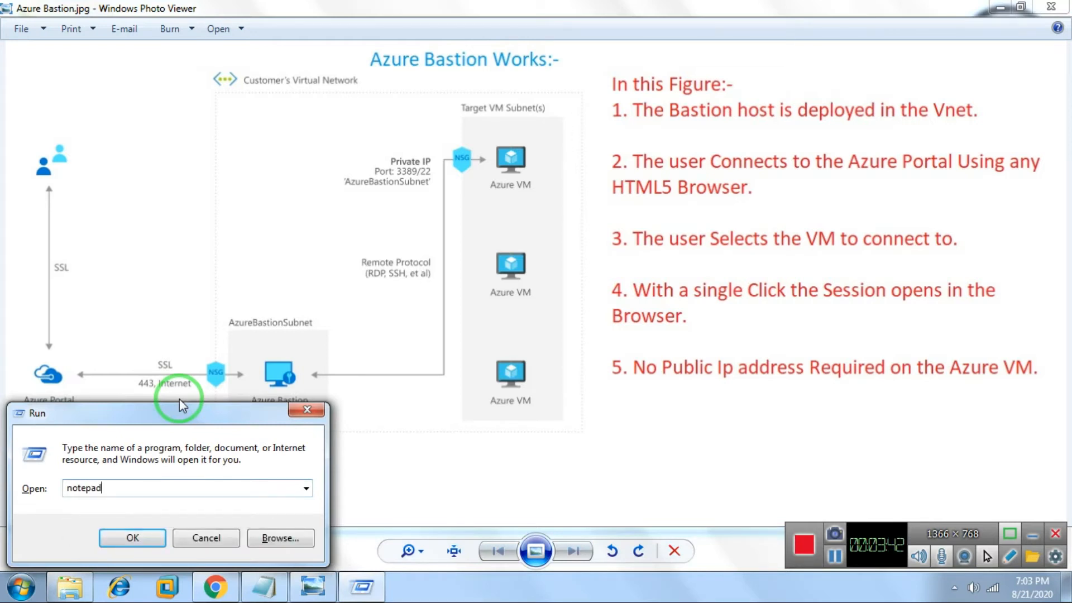
key(Return)
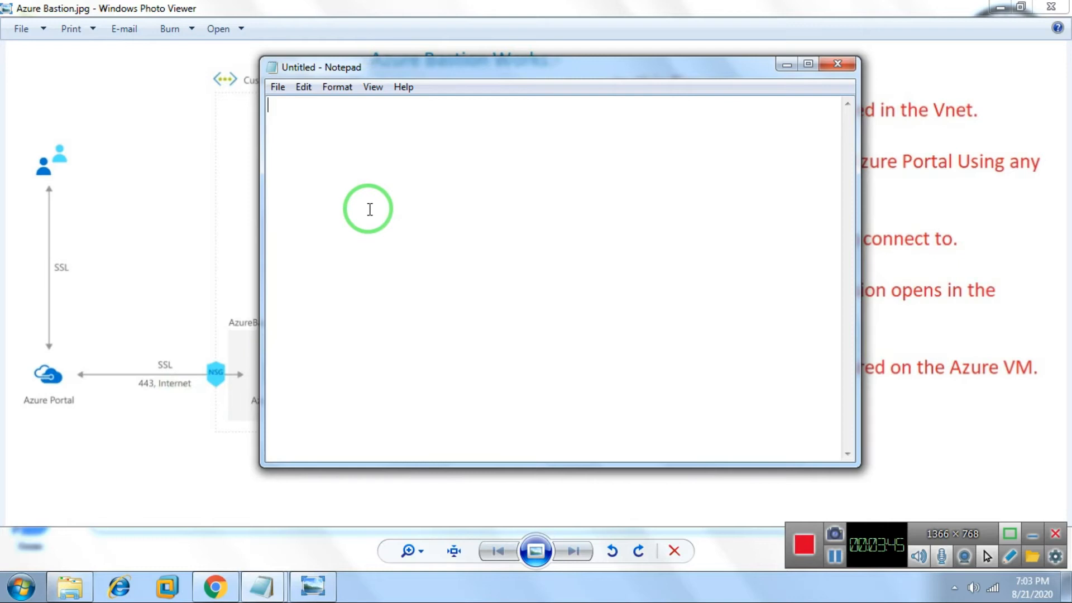
Write the heading "Azure Bastion Requirements:-" with "1. Vnet" on the line below it
text(Azure Bastion )
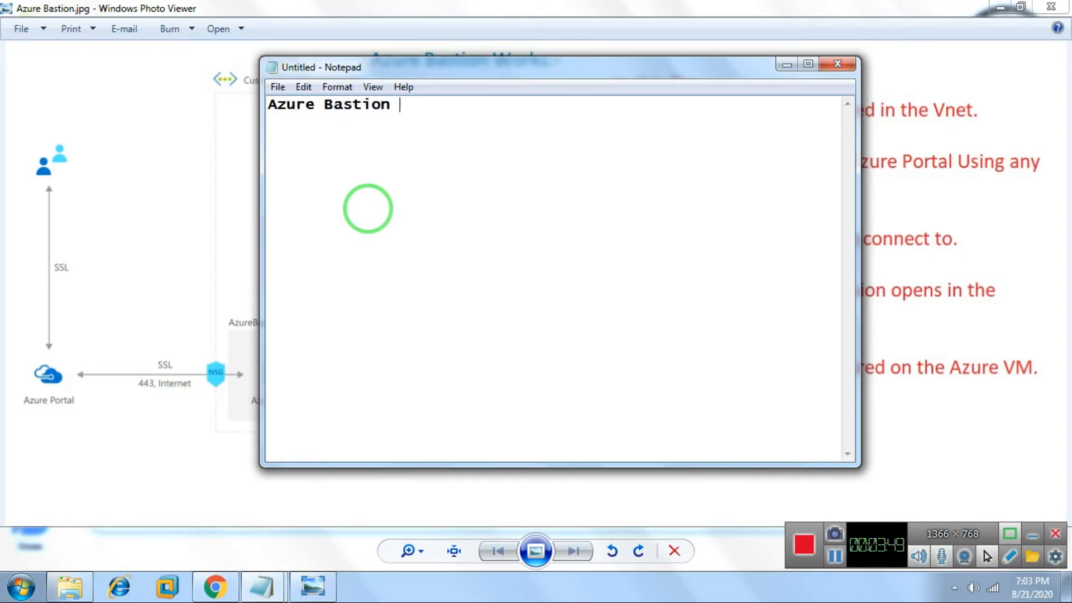
text(Require)
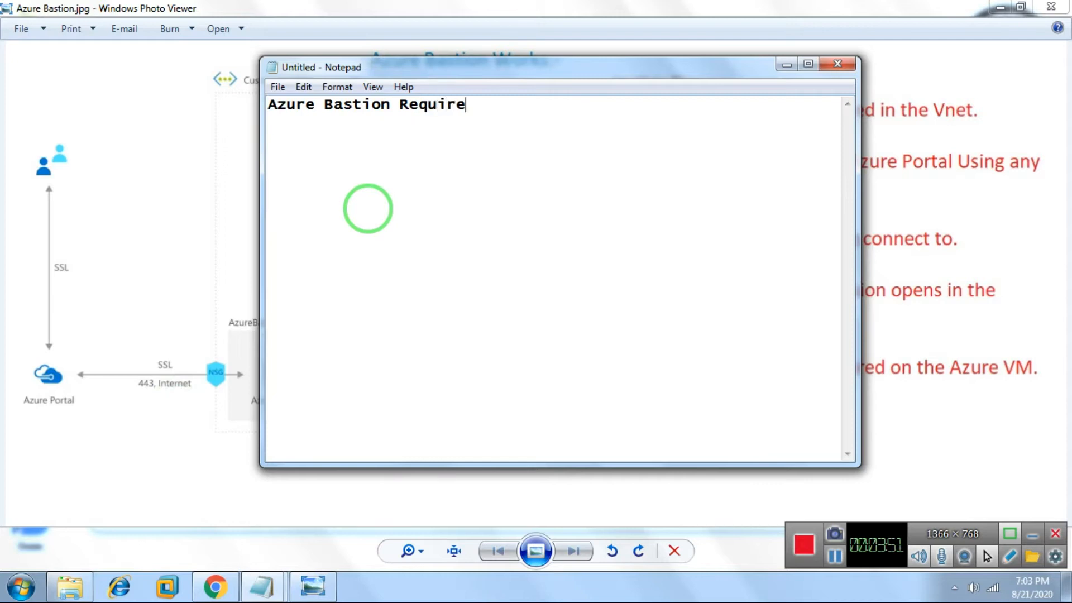
text(ments:-)
key(Return)
text(1. Vnet)
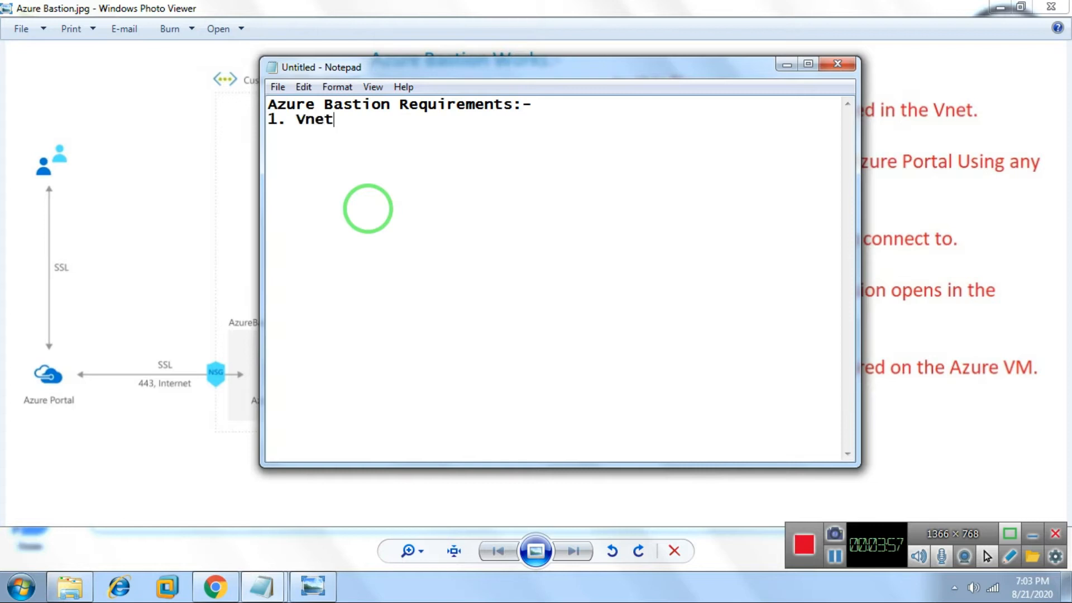
Add the list lines "2. Azure VM" and "3. Configure Azure BAstion Services:-" below the Vnet line
key(Return)
text(2. Azure)
text(VM)
key(Return)
text(3. )
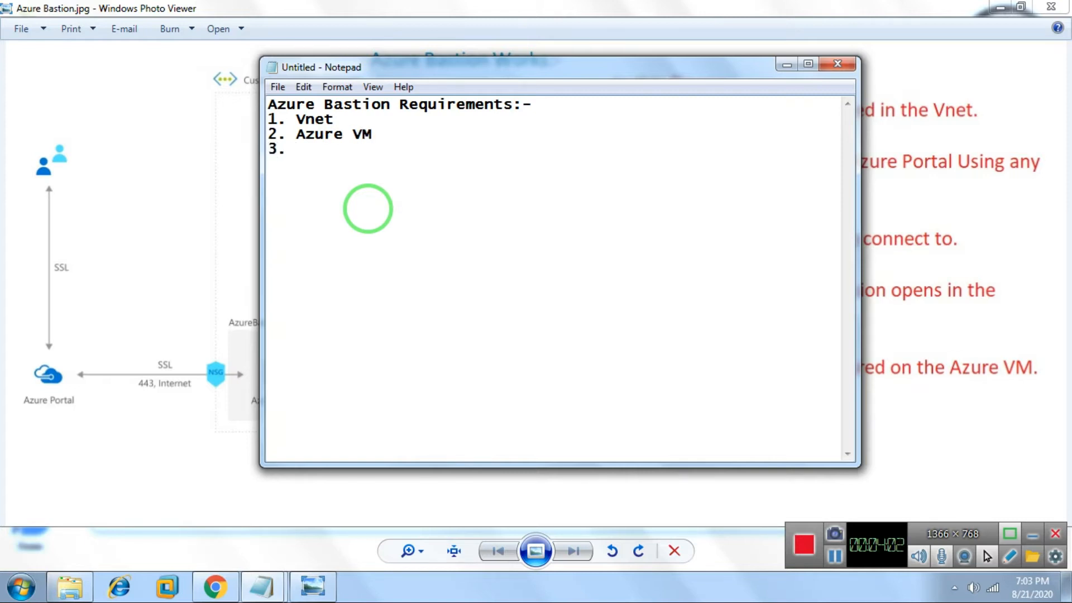
text(Configure )
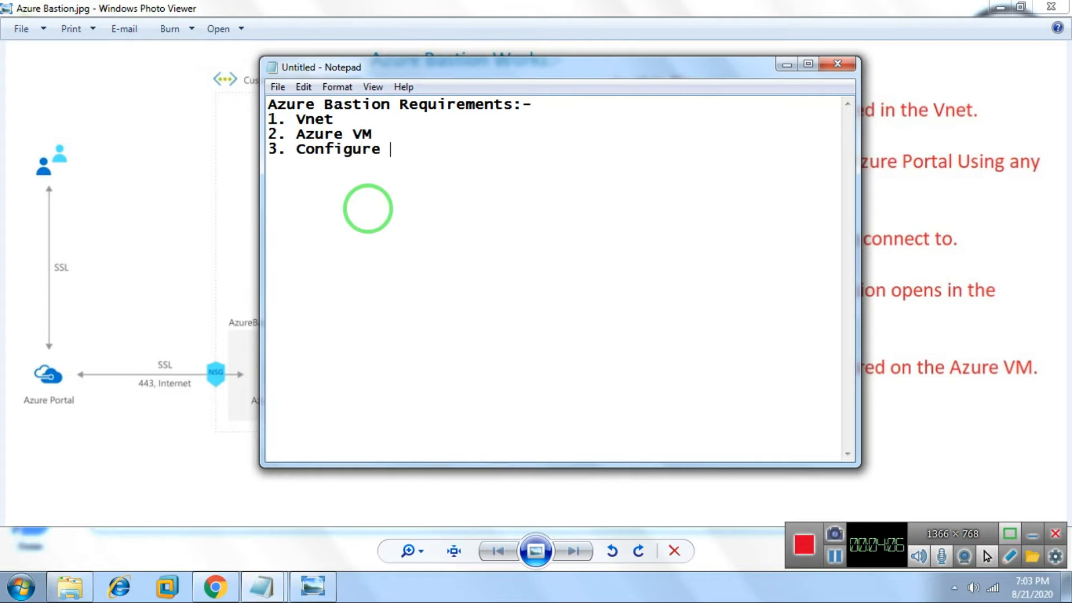
text(Azure BAstion Services)
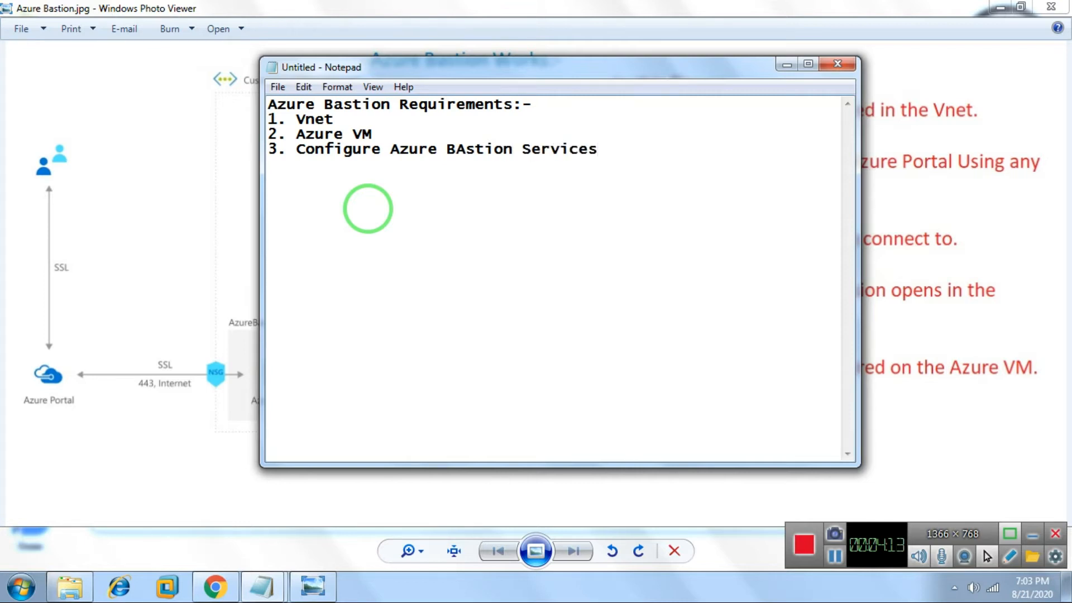
text(:-)
Add the sub-item "1. AzureBastionSubnet", indented by two tab stops, under the third requirement
key(Return)
key(Tab)
key(Tab)
text(1.)
text(AzureBastion Subnet)
key(Left)
key(Left)
key(Left)
key(Left)
key(Left)
key(Left)
key(BackSpace)
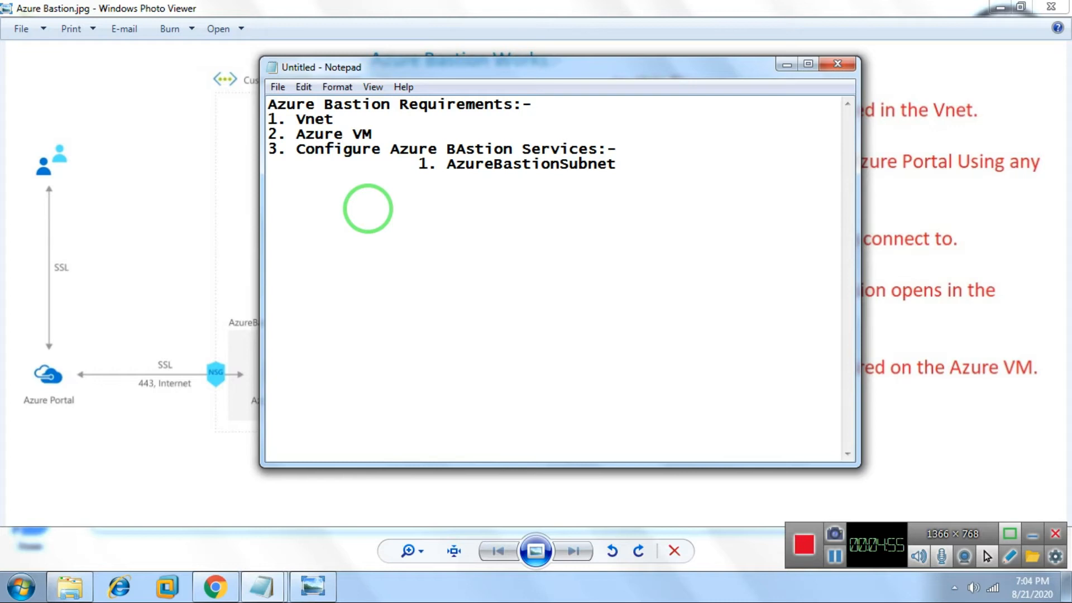
Add a second indented sub-item reading "2. /27 Subnet" below AzureBastionSubnet
key(Return)
key(Tab)
key(Tab)
text(2. )
text(?)
text(27)
key(BackSpace)
key(BackSpace)
key(BackSpace)
text(/27 Subnet)
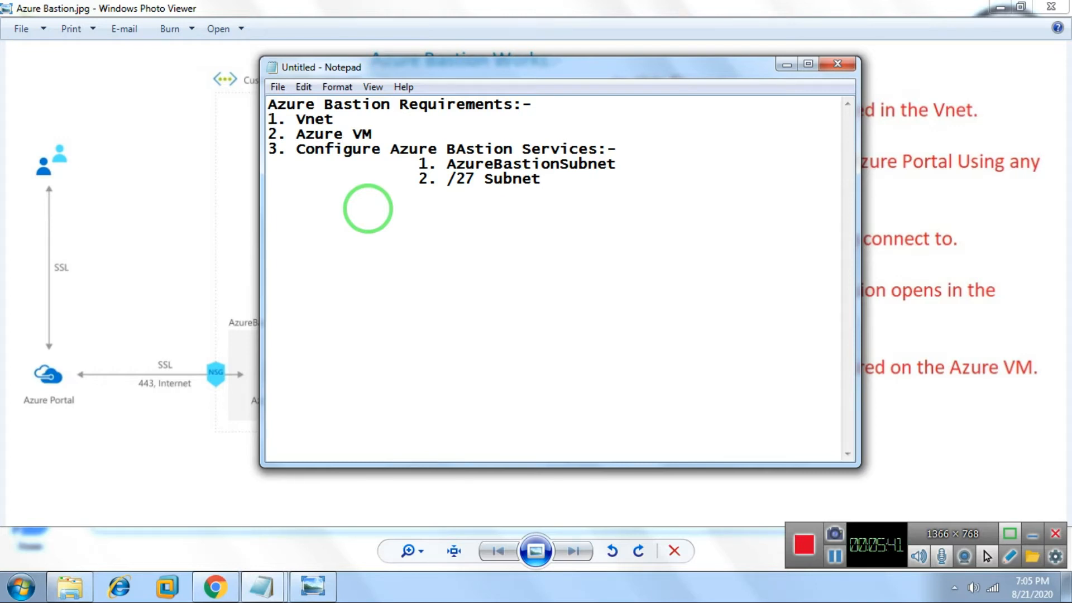
Switch to the Azure portal in Chrome and start creating a new virtual network
click(215, 586)
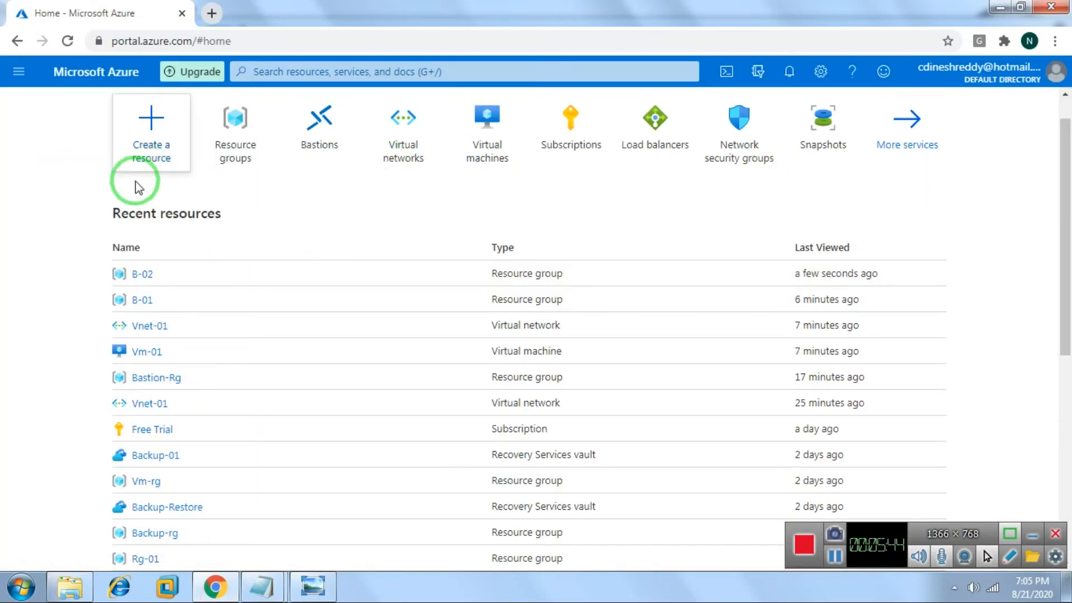
click(411, 140)
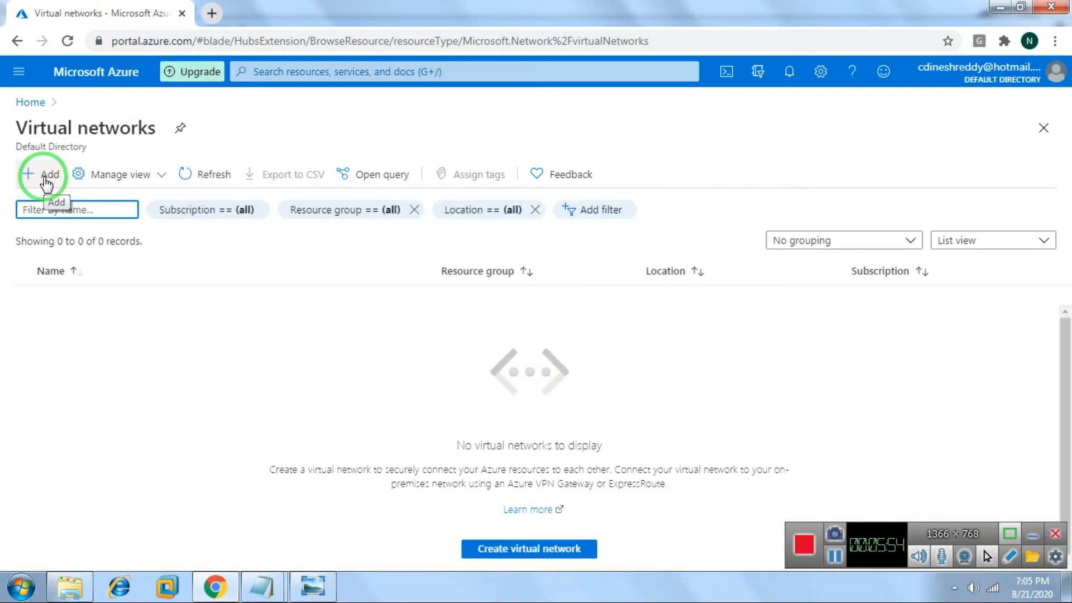
click(46, 182)
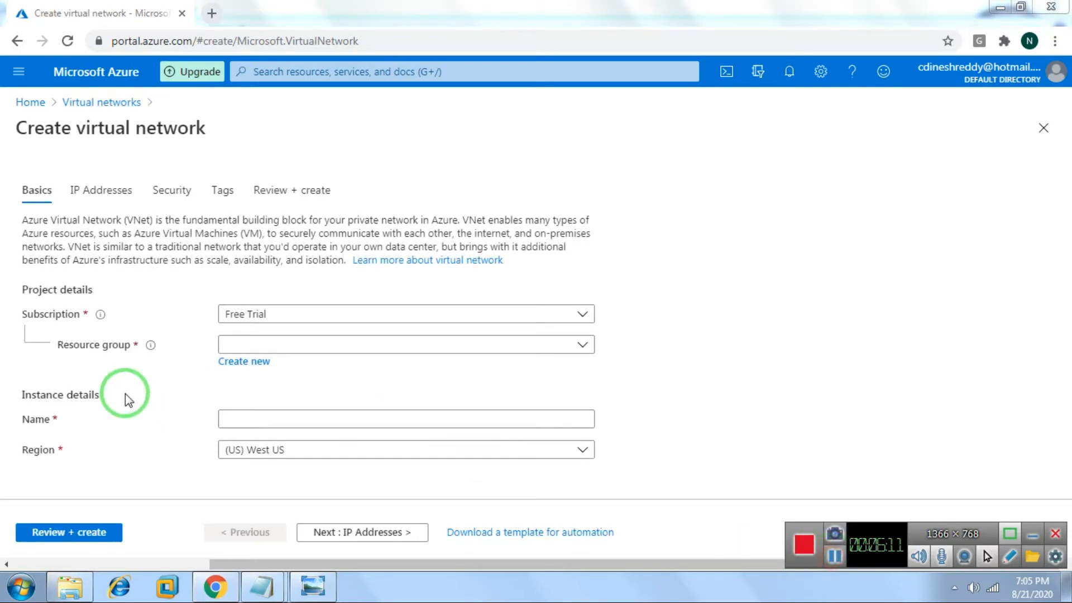
Create a new resource group named Bastion-rg for the virtual network
click(259, 364)
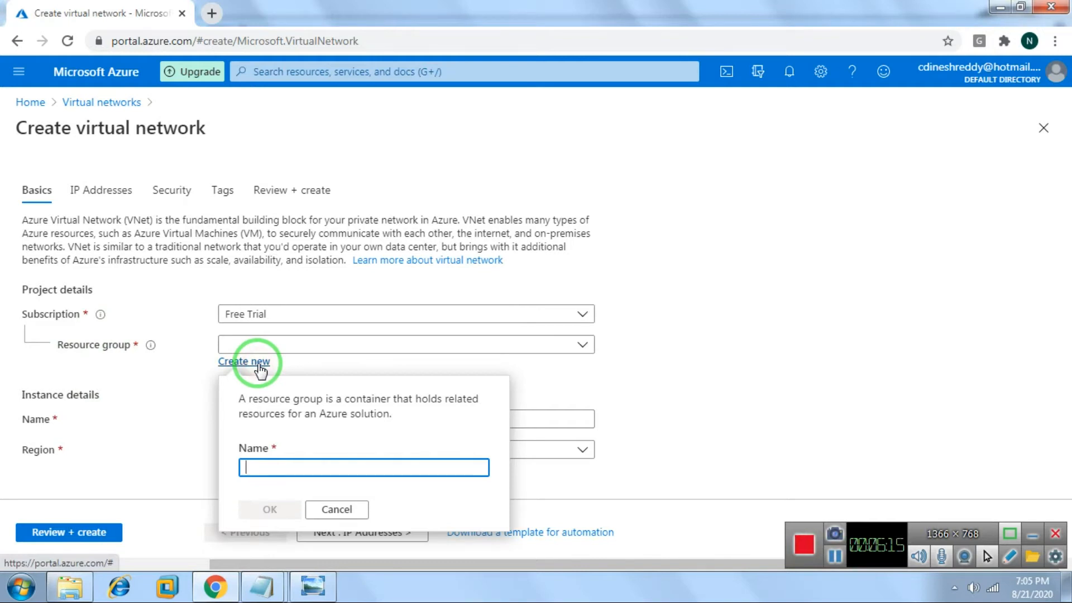
text(Bastion)
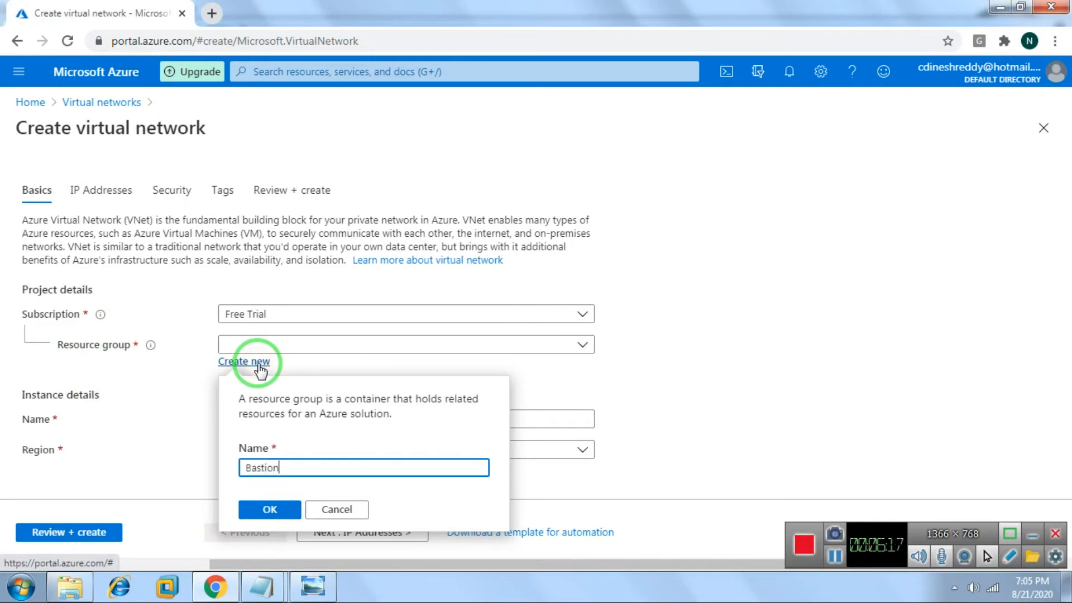
text(-rg)
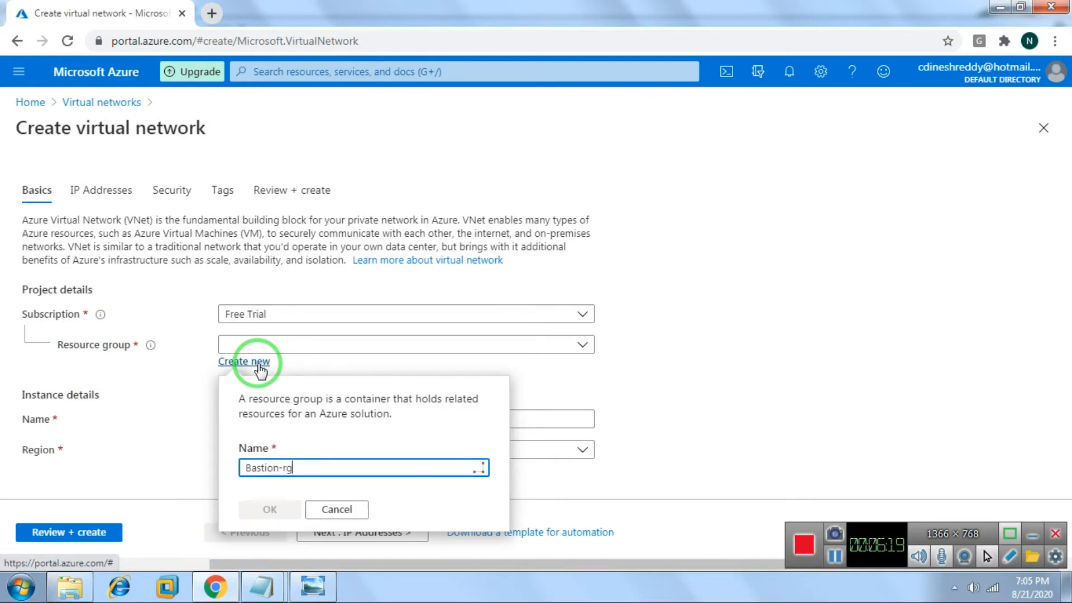
click(271, 509)
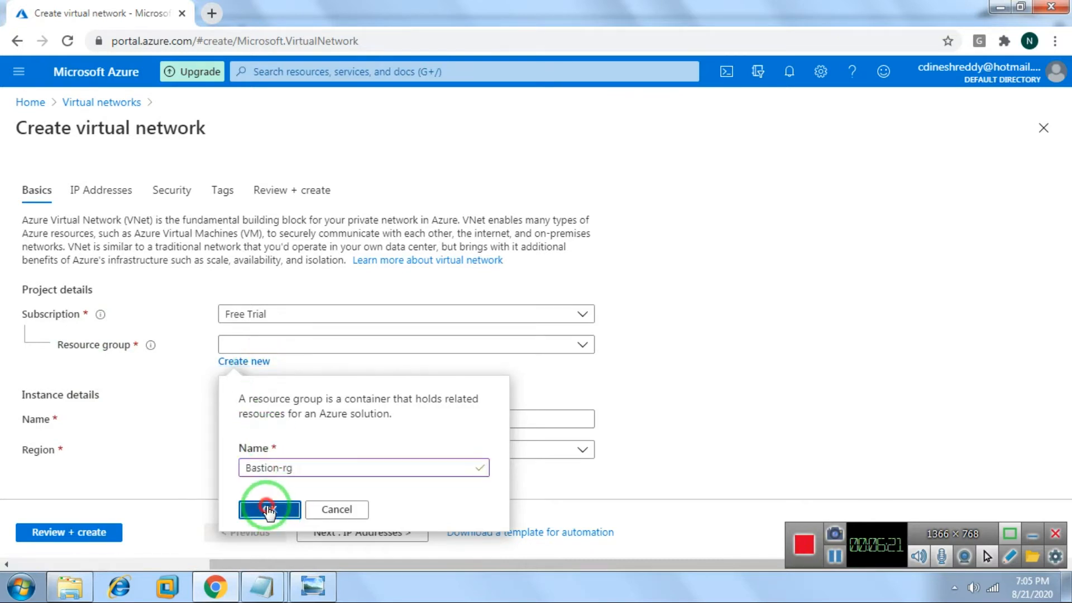
Name the virtual network Vnet-100 and set its region to (US) East US
click(314, 418)
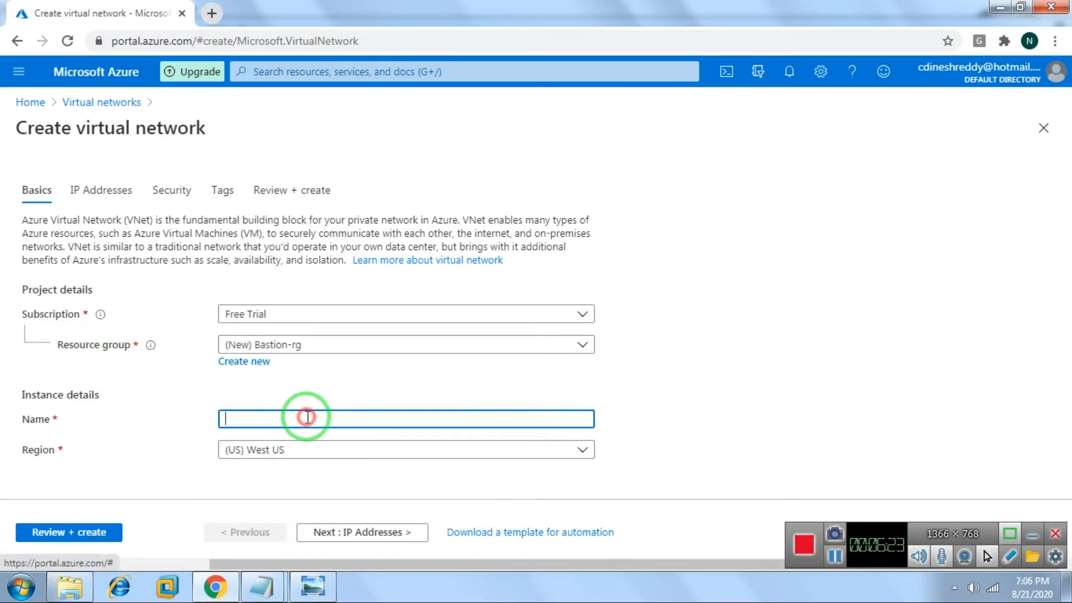
text(Vnet-100)
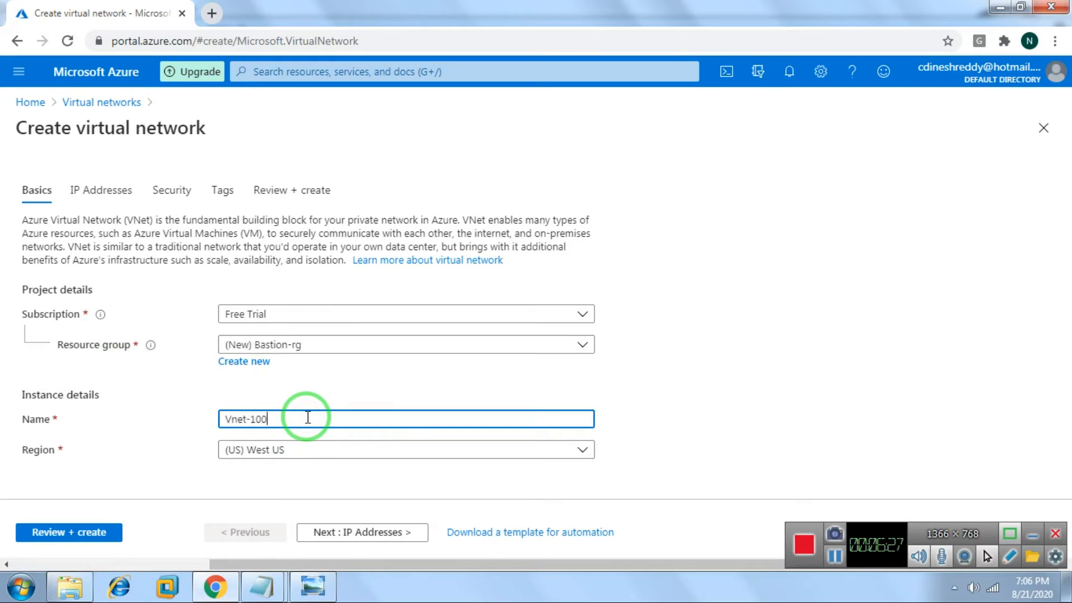
click(311, 449)
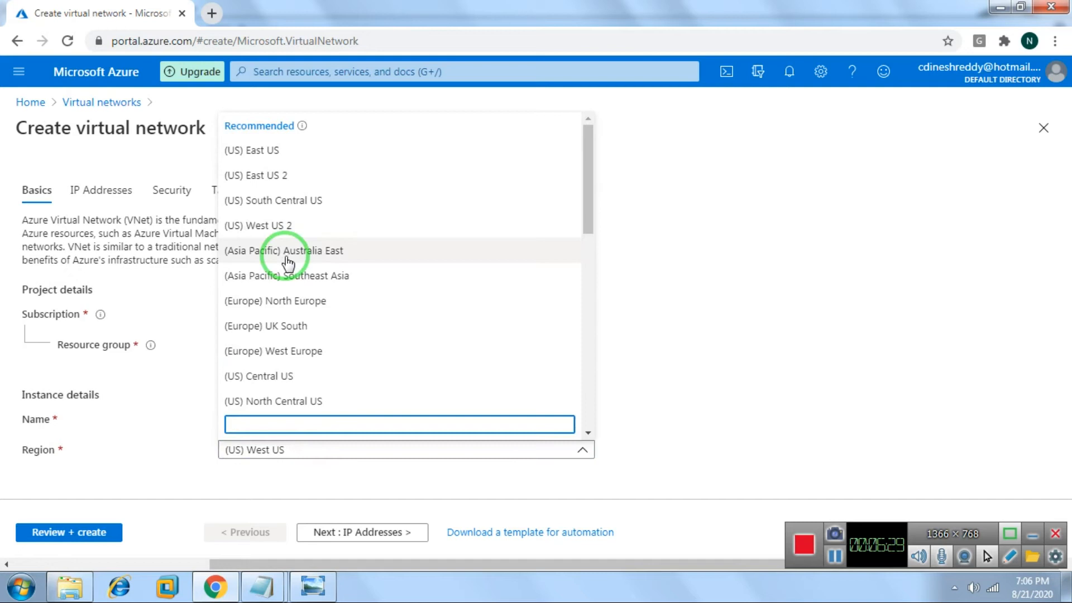
click(262, 149)
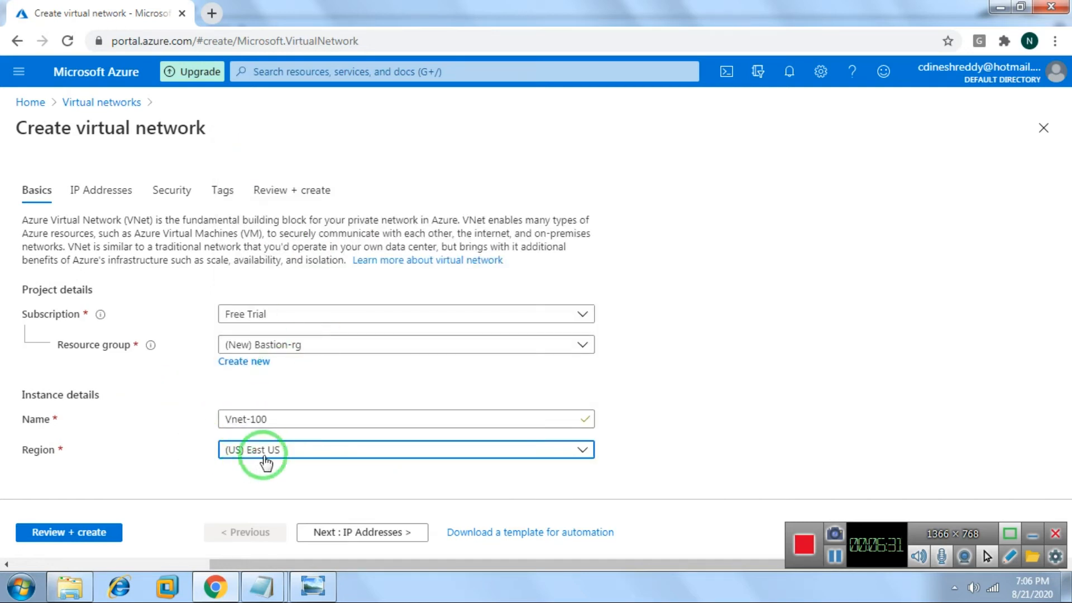
Rename the default subnet in the IP address settings to AzureBastionSubnet, copying the name from the Notepad notes
click(356, 531)
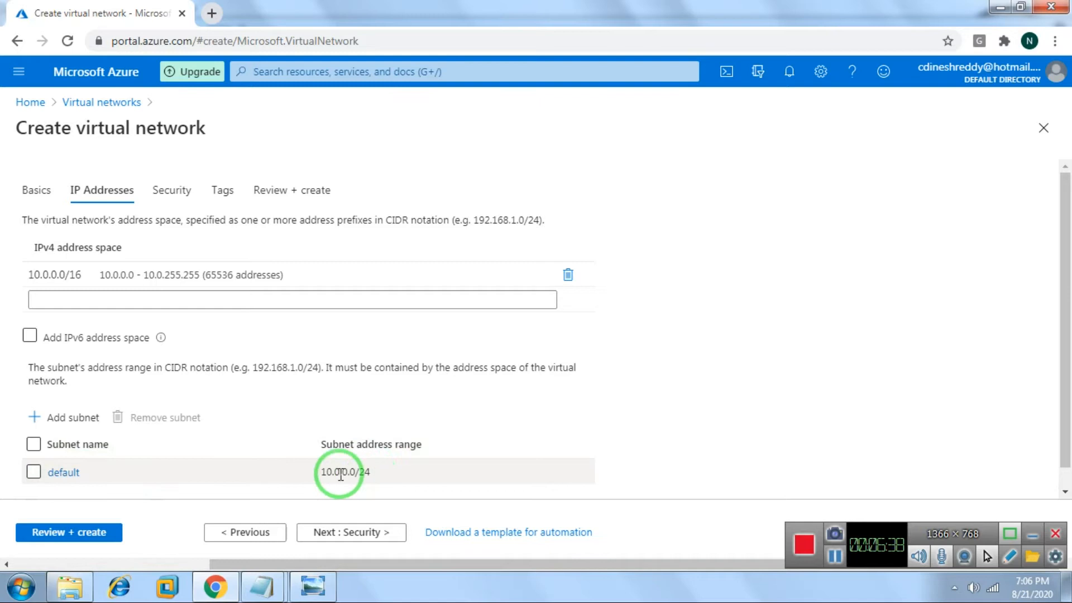
click(64, 474)
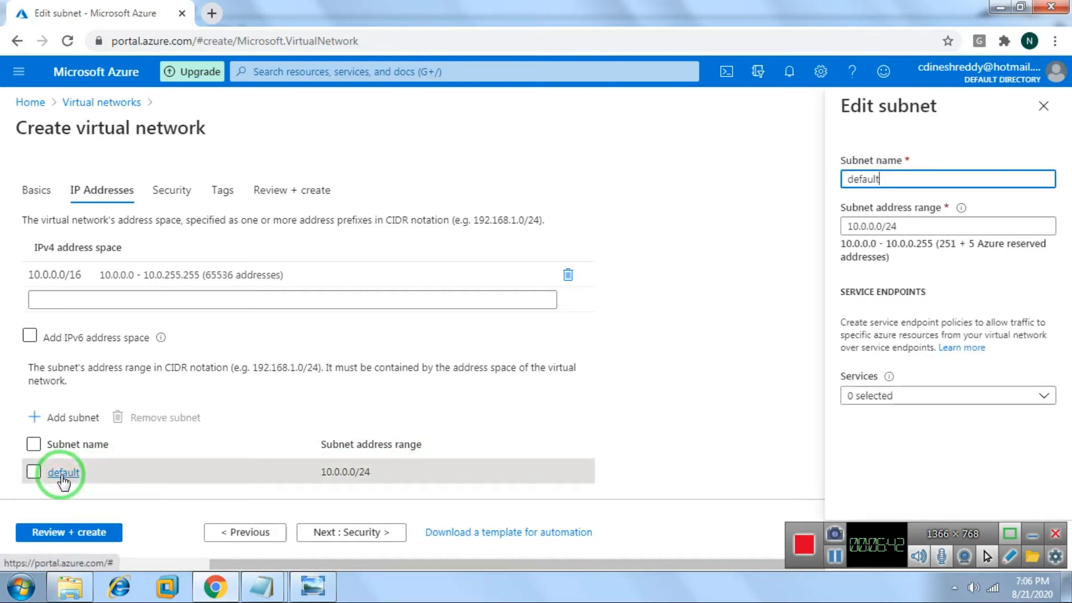
drag(893, 179, 761, 223)
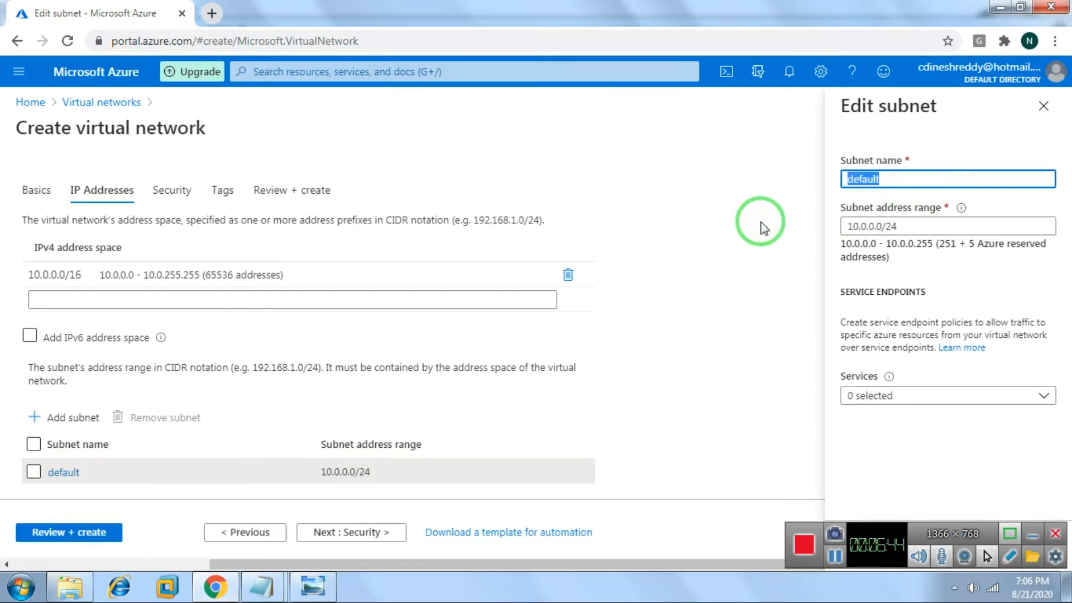
key(BackSpace)
click(262, 586)
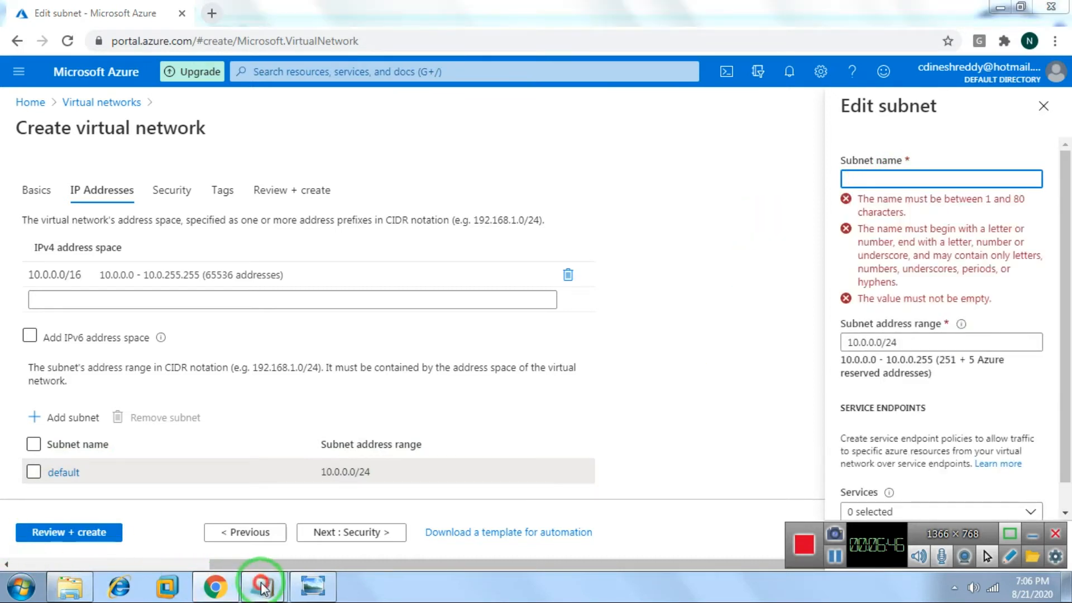
click(337, 495)
drag(448, 165, 624, 163)
key(ctrl+c)
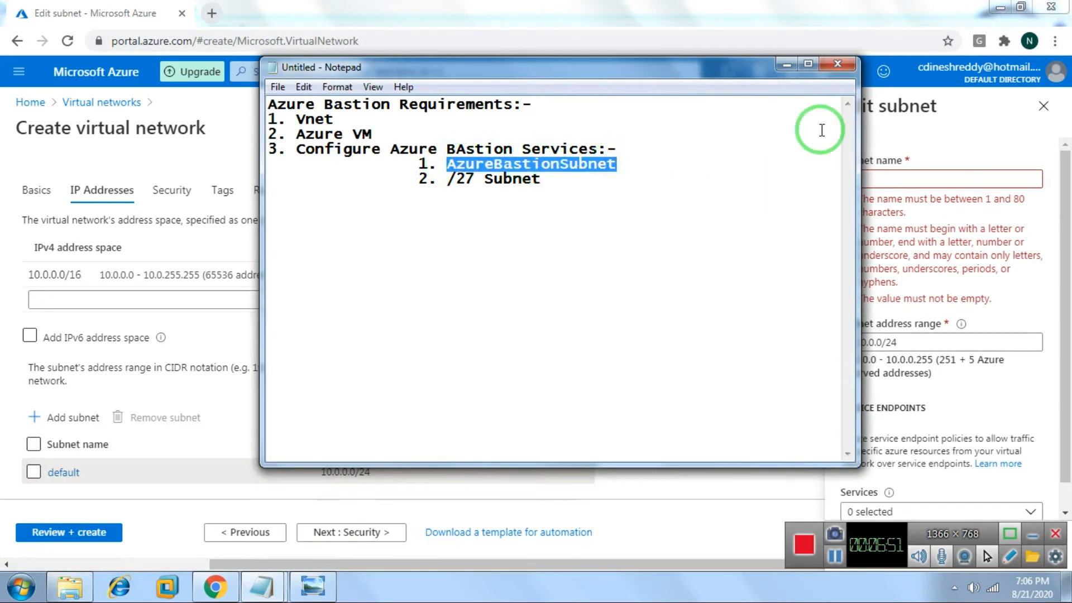
click(921, 126)
click(855, 177)
key(ctrl+v)
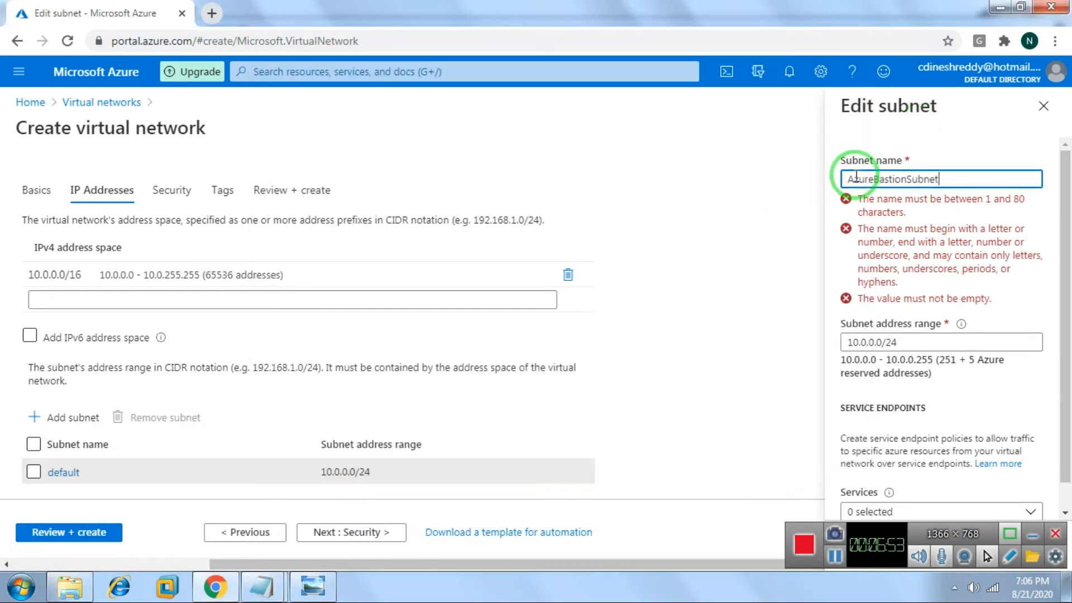
Set the subnet's address range to 10.0.0.0/27 and save the subnet
click(901, 226)
key(BackSpace)
text(7)
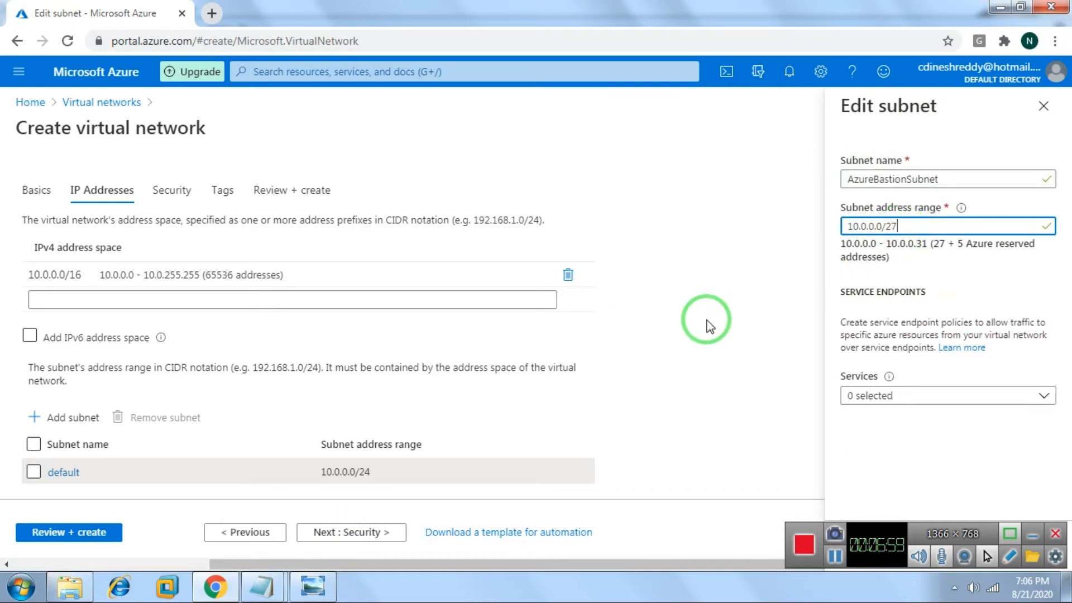
drag(886, 528, 743, 441)
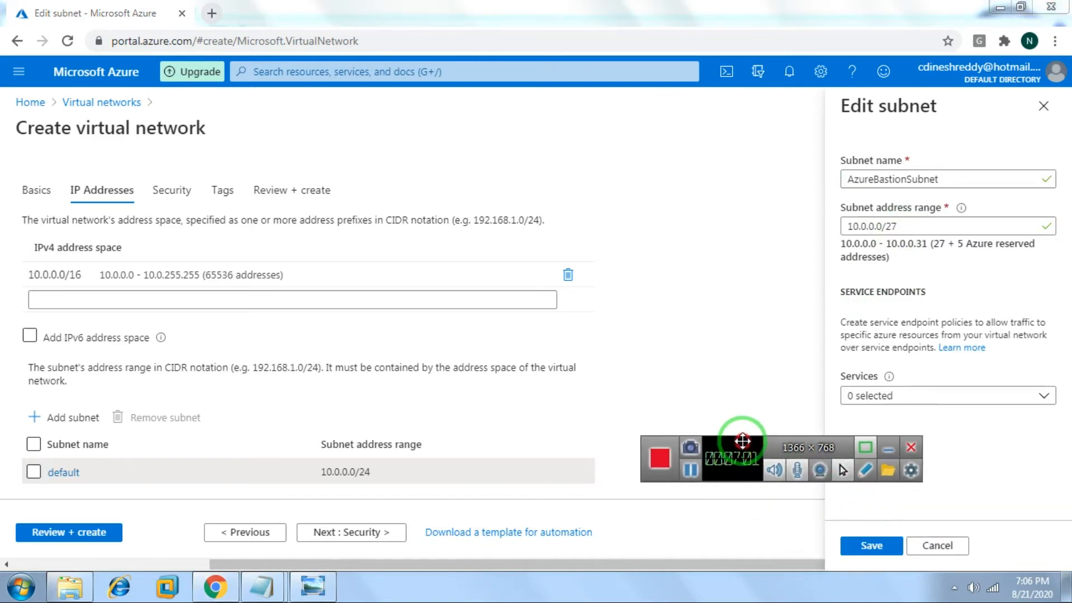
click(872, 545)
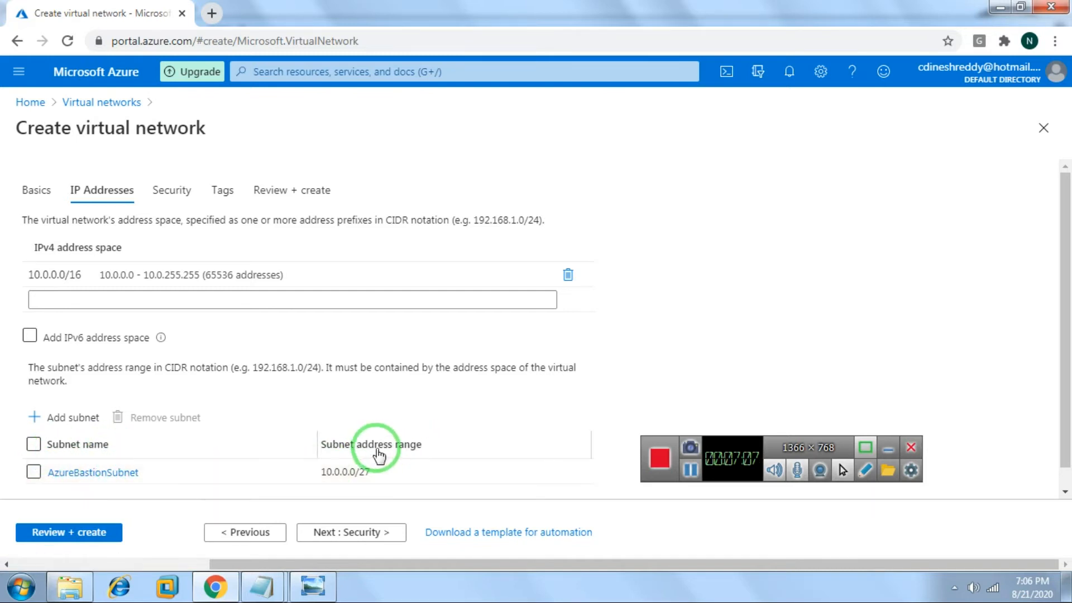
Review the virtual network configuration and submit it for creation
drag(751, 459, 900, 542)
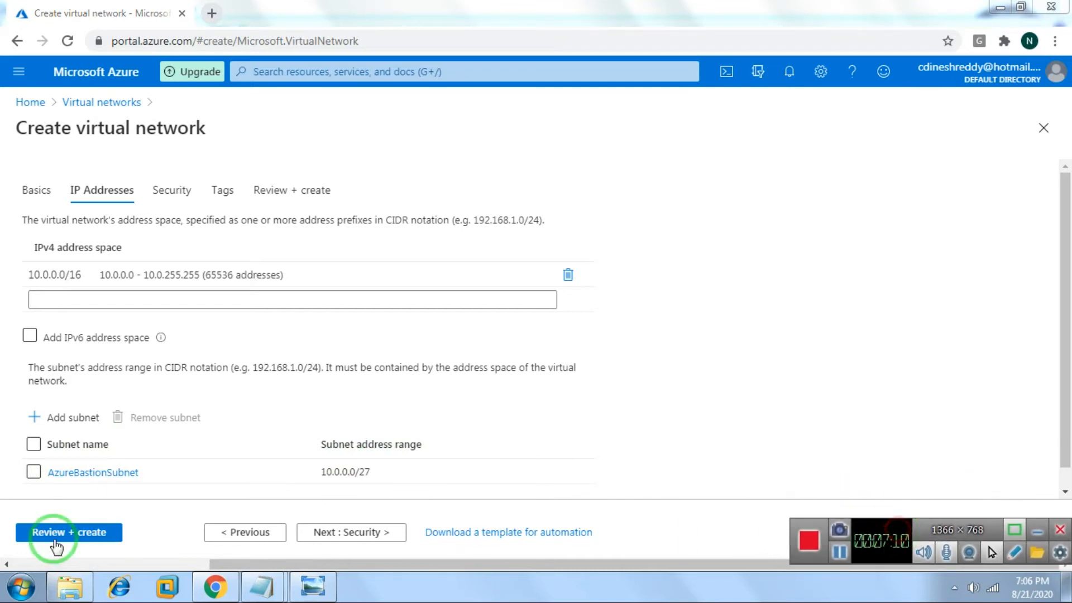
click(56, 541)
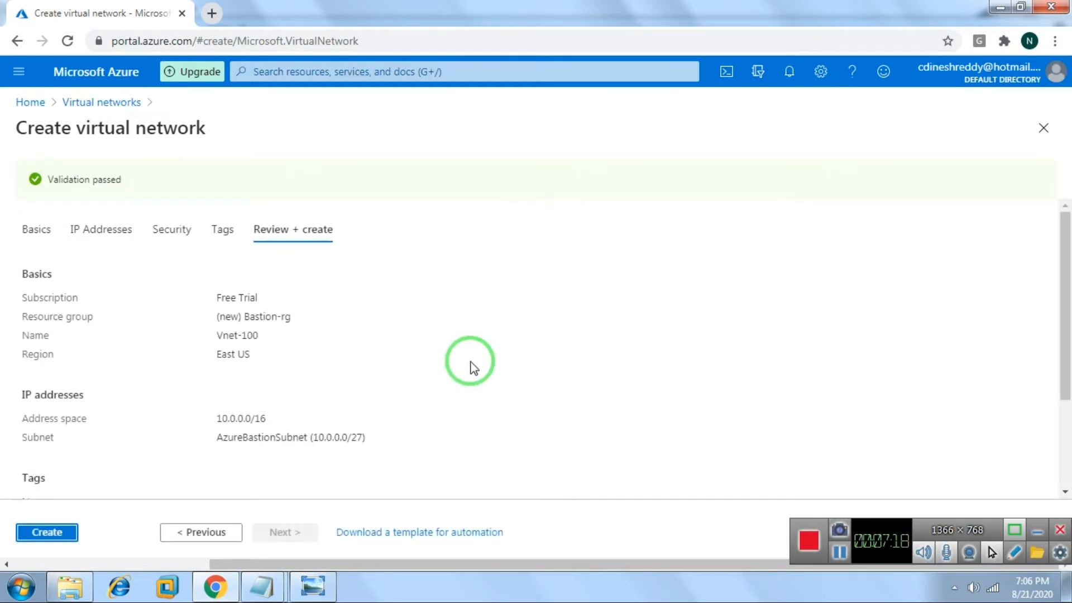
click(45, 533)
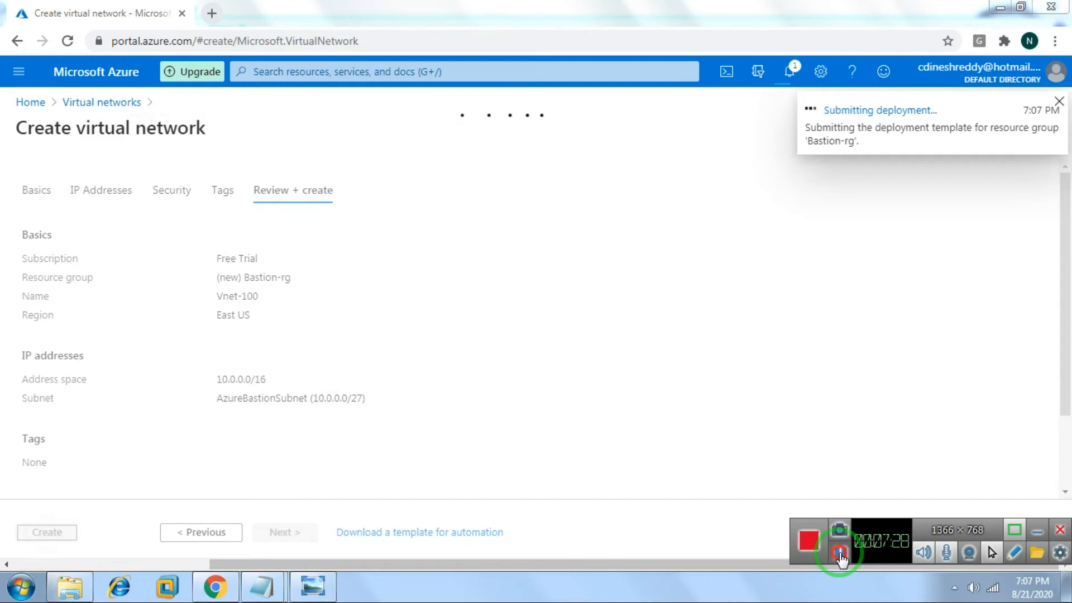
Check the virtual networks list for the newly deployed Vnet-100
click(839, 553)
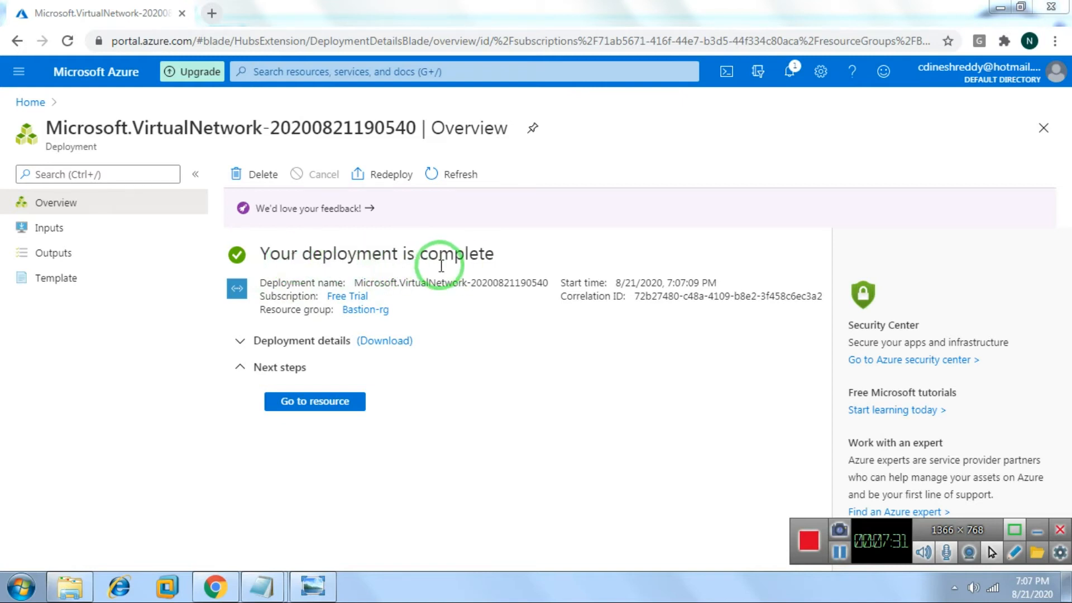
click(28, 106)
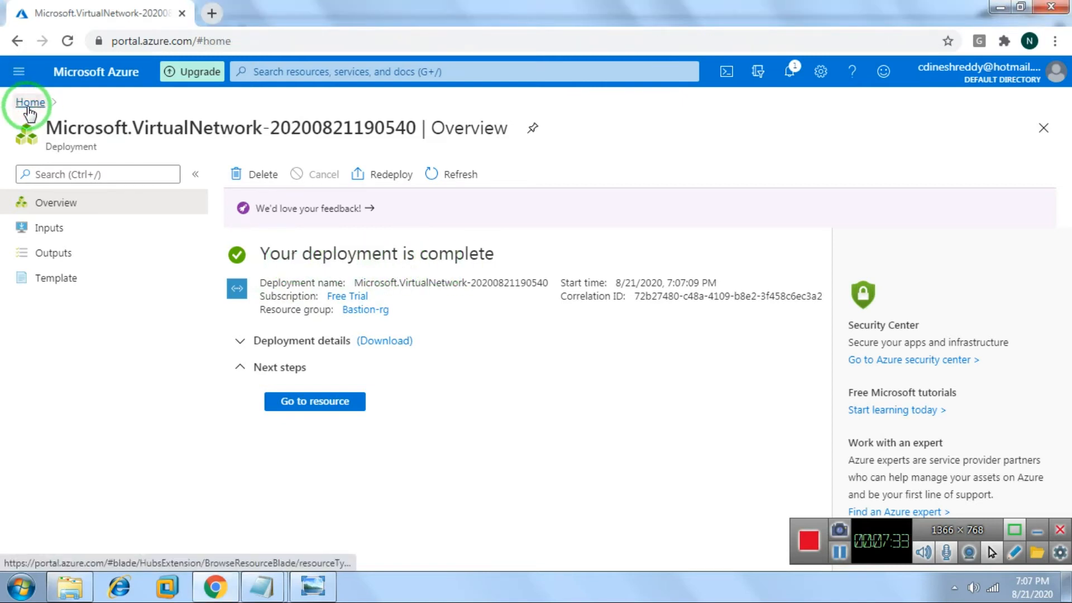
click(234, 128)
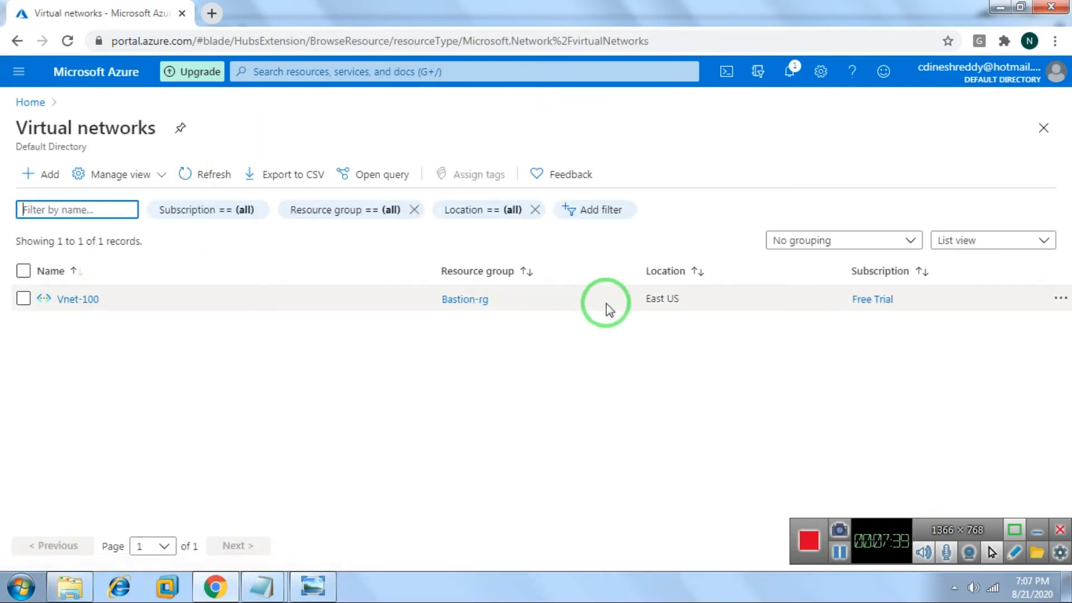
Start creating a new virtual machine from the virtual machines list
click(28, 102)
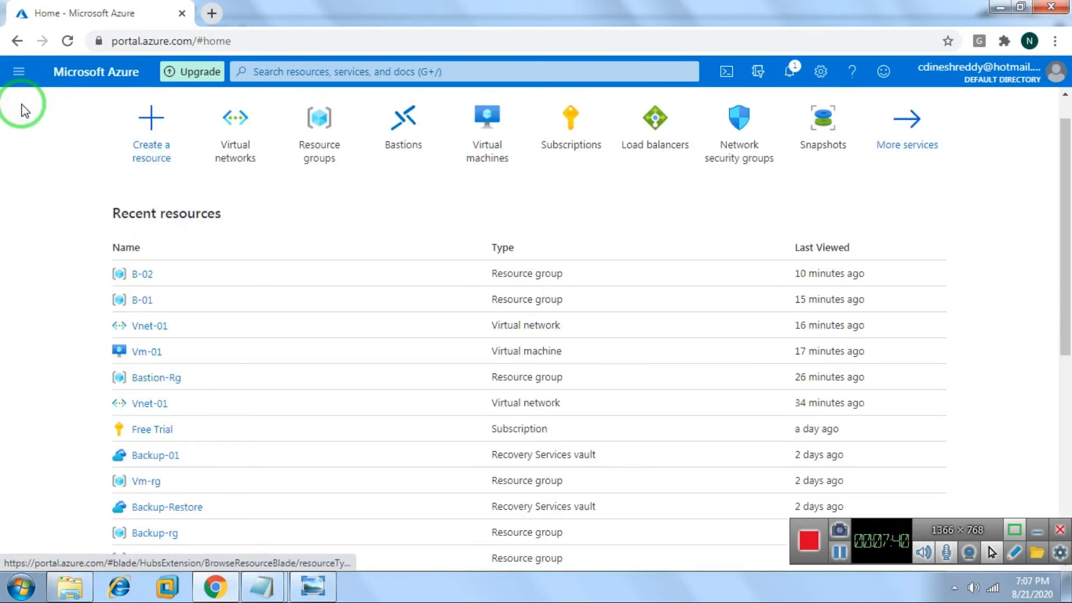
click(486, 140)
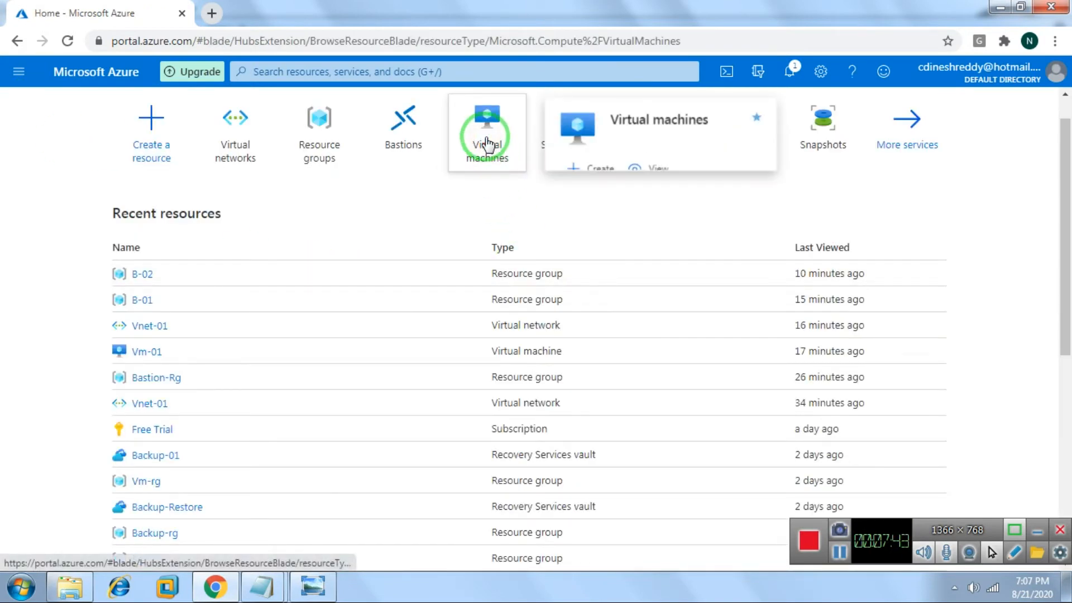
click(48, 177)
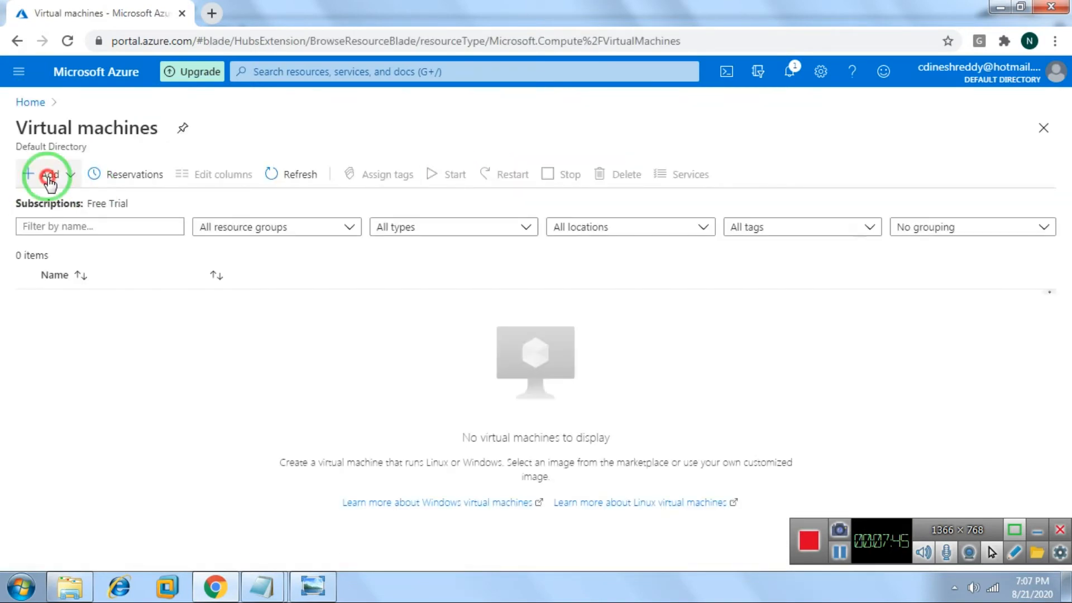
click(72, 201)
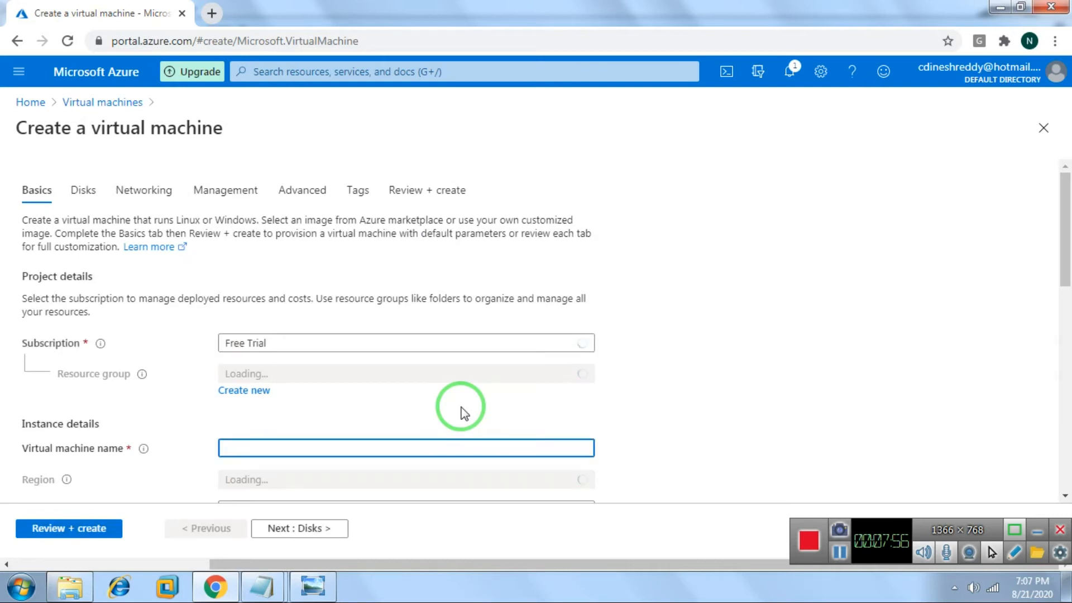
Assign the new virtual machine to the Bastion-rg resource group and name it Vm-01
click(342, 372)
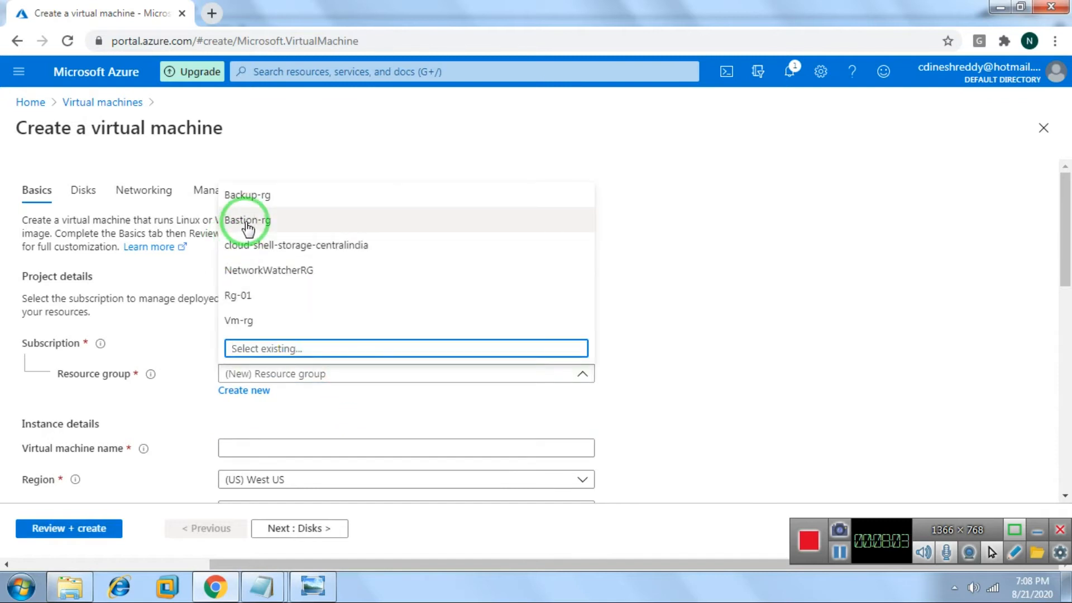
click(247, 220)
scroll(226, 331, down, 2)
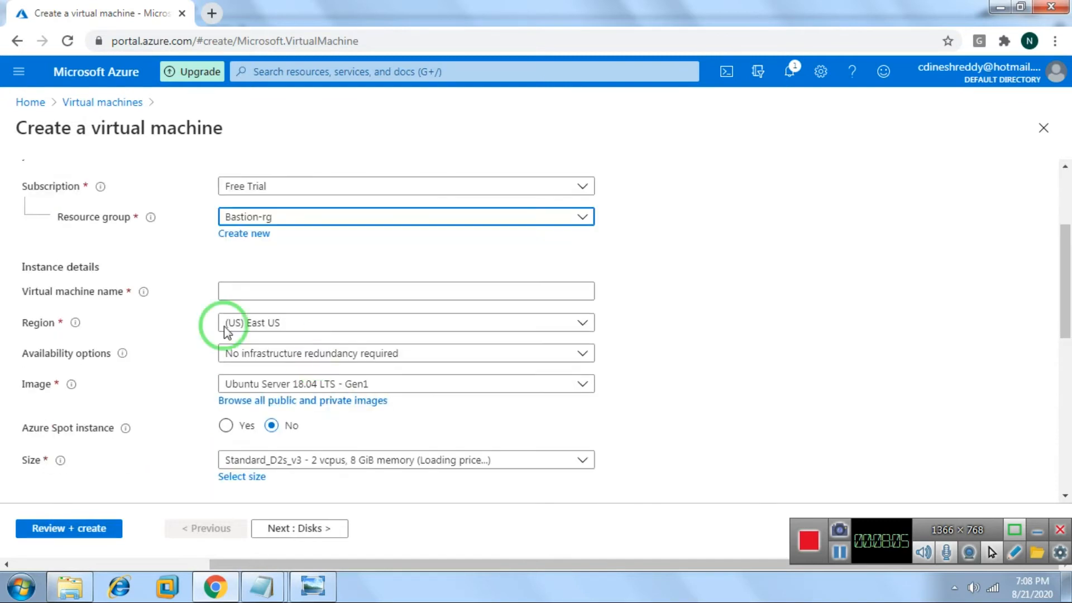
click(285, 291)
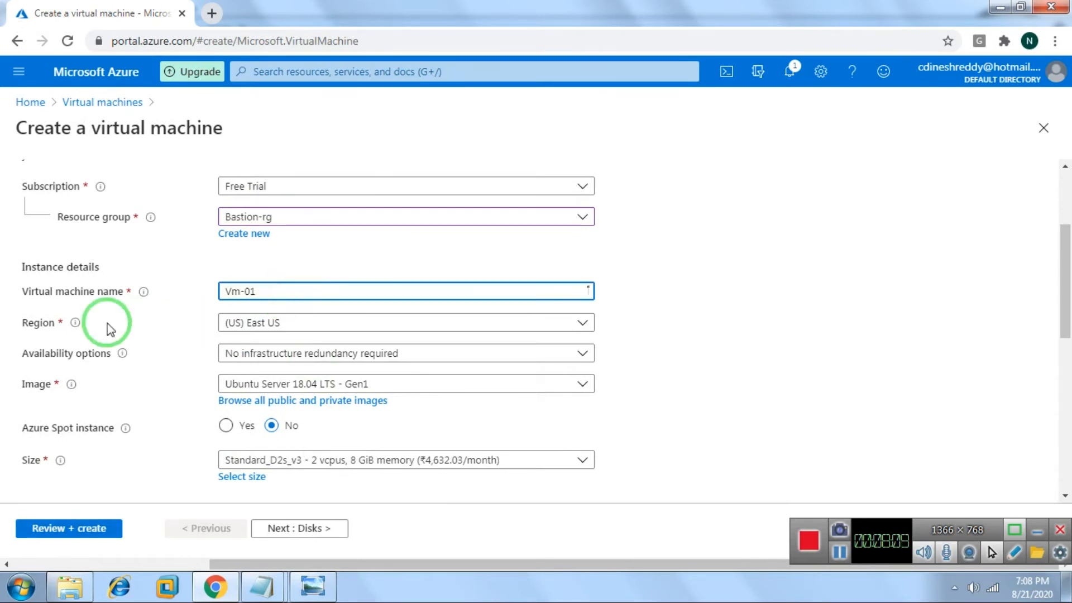
Set the image to Windows Server 2016 Datacenter - Gen1 and the size to Standard_D2s_v3 with 2 vcpus and 8 GiB memory
click(416, 389)
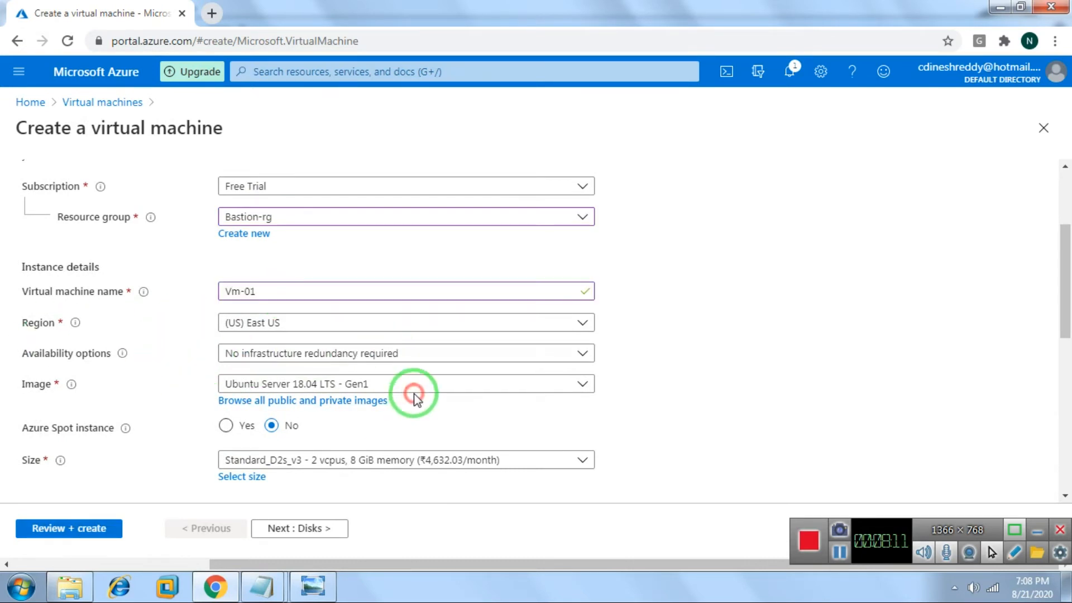
scroll(369, 324, down, 1)
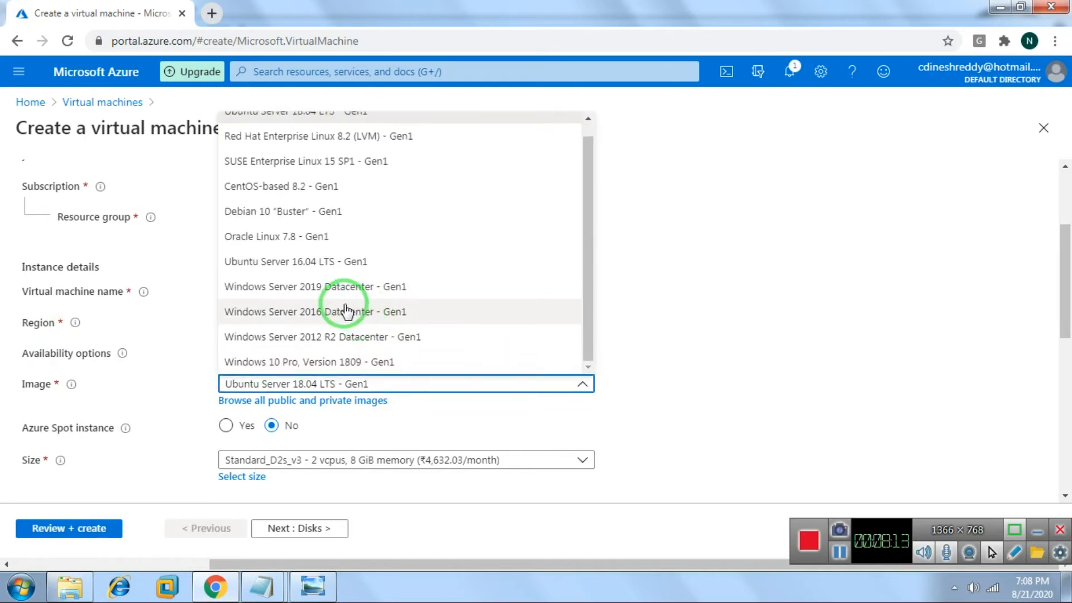
click(346, 310)
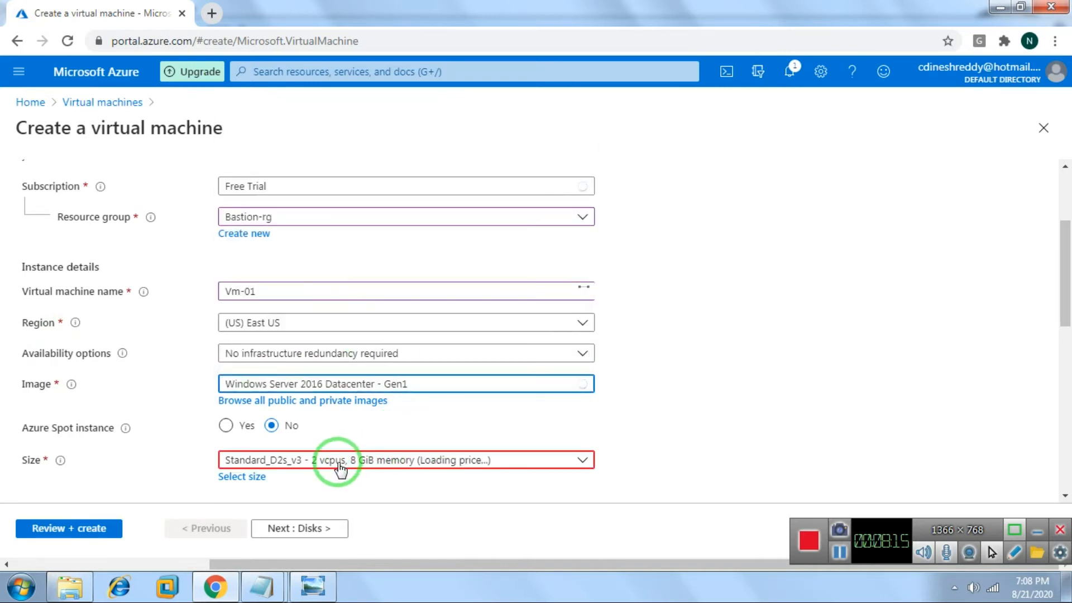
click(338, 461)
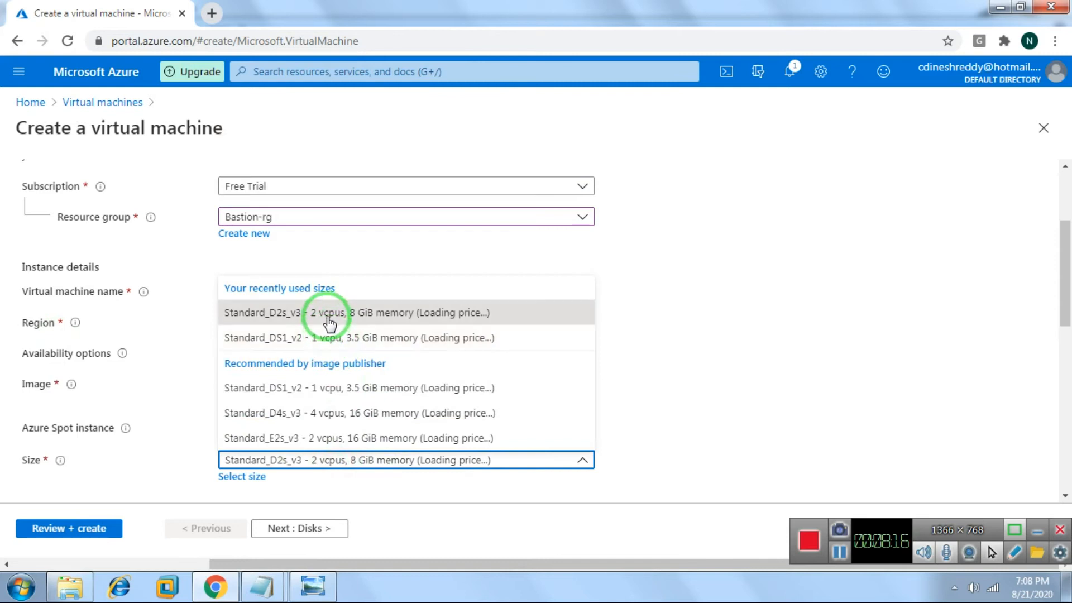
click(335, 314)
Set the administrator username to AzureAdmin and fill in the account password and its confirmation
scroll(474, 385, down, 5)
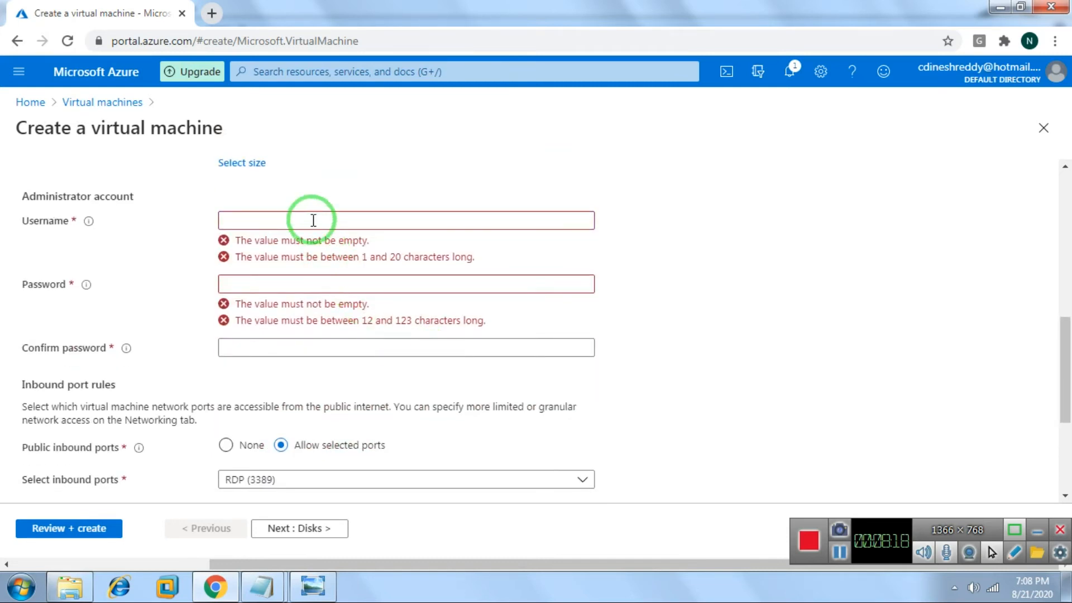
click(333, 376)
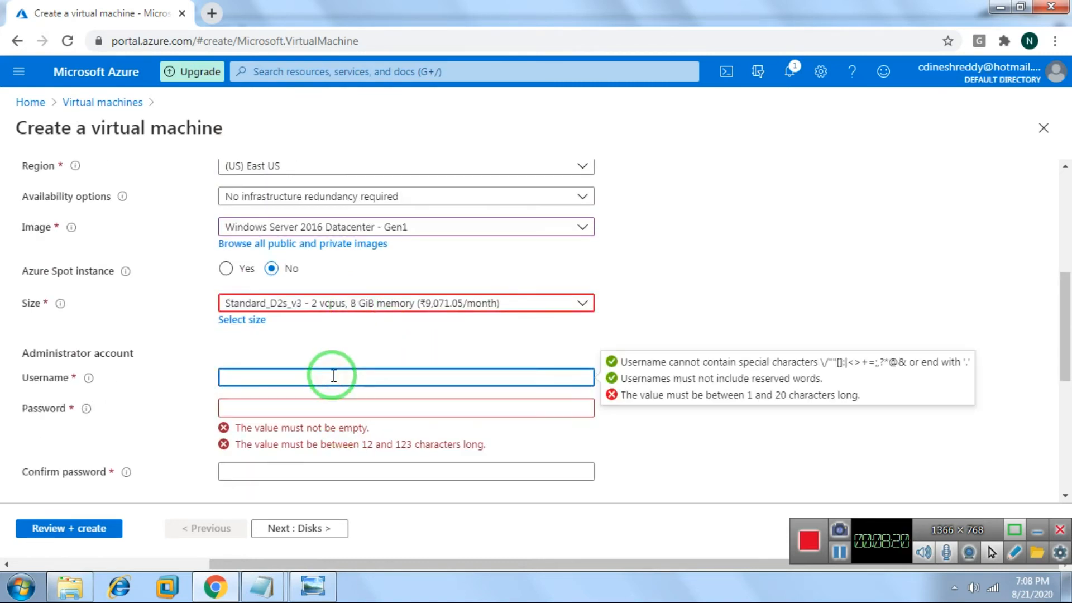
text(AzureAd)
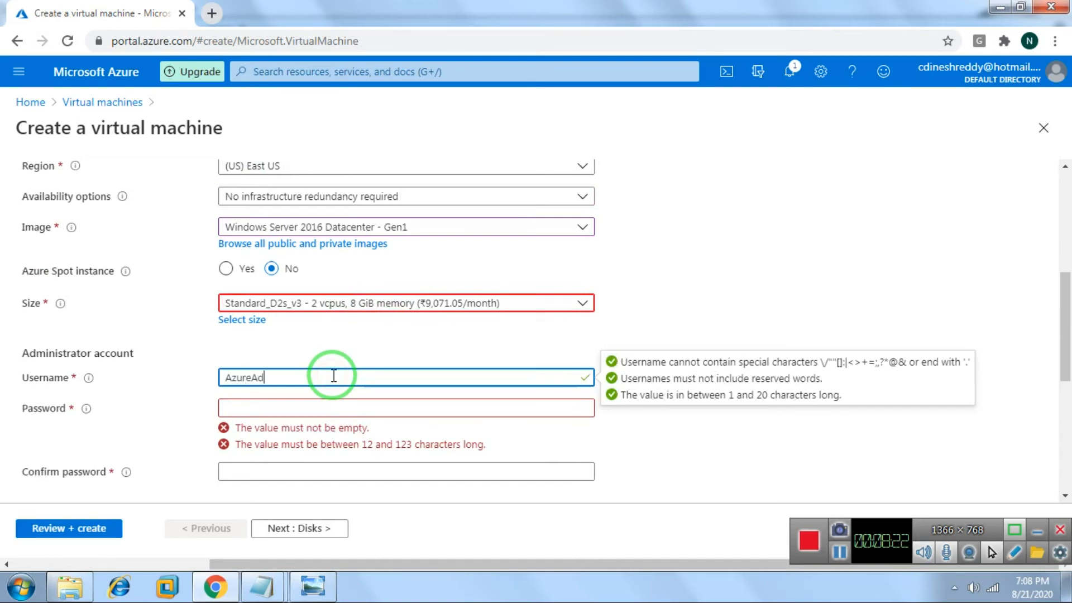
key(Tab)
key(Tab)
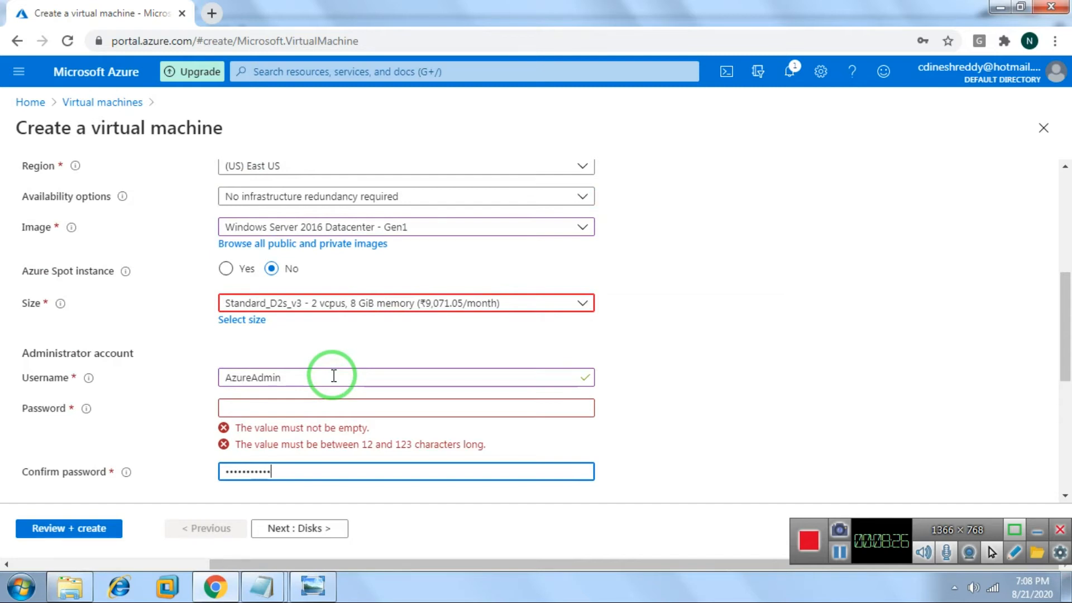
key(shift+Tab)
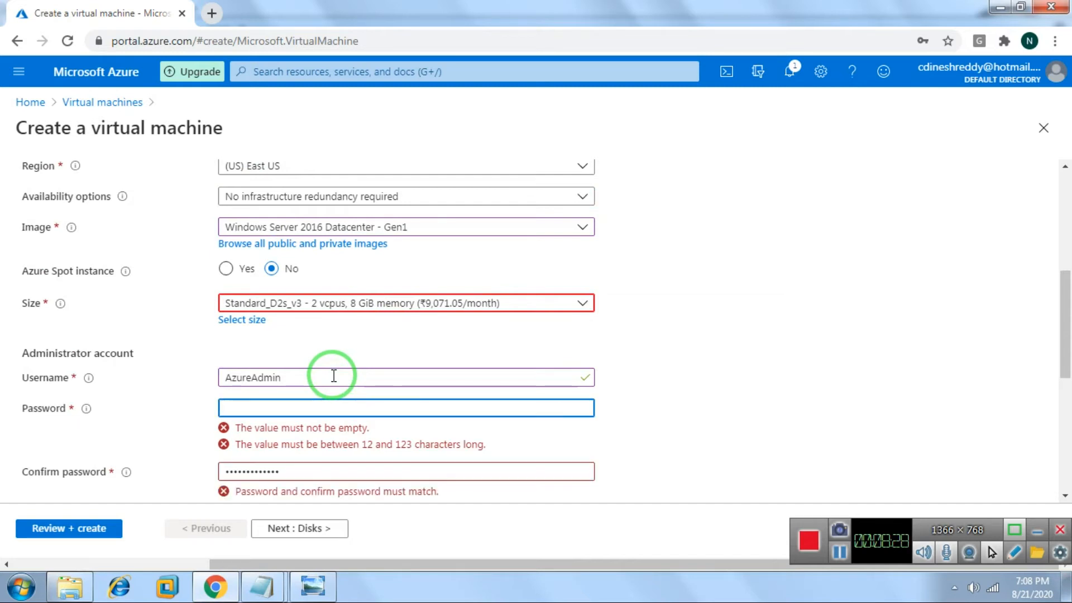
text(•••••••)
Keep the default inbound port, licensing and disk settings and proceed to the virtual machine's networking settings
scroll(710, 387, up, 1)
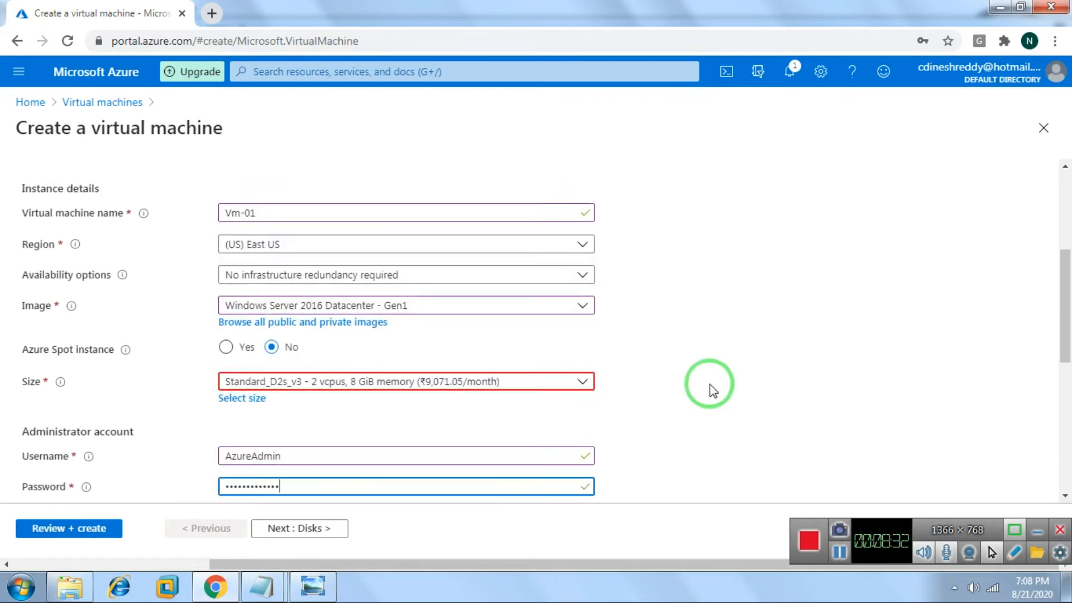
scroll(710, 387, down, 5)
scroll(391, 335, down, 1)
scroll(240, 379, down, 1)
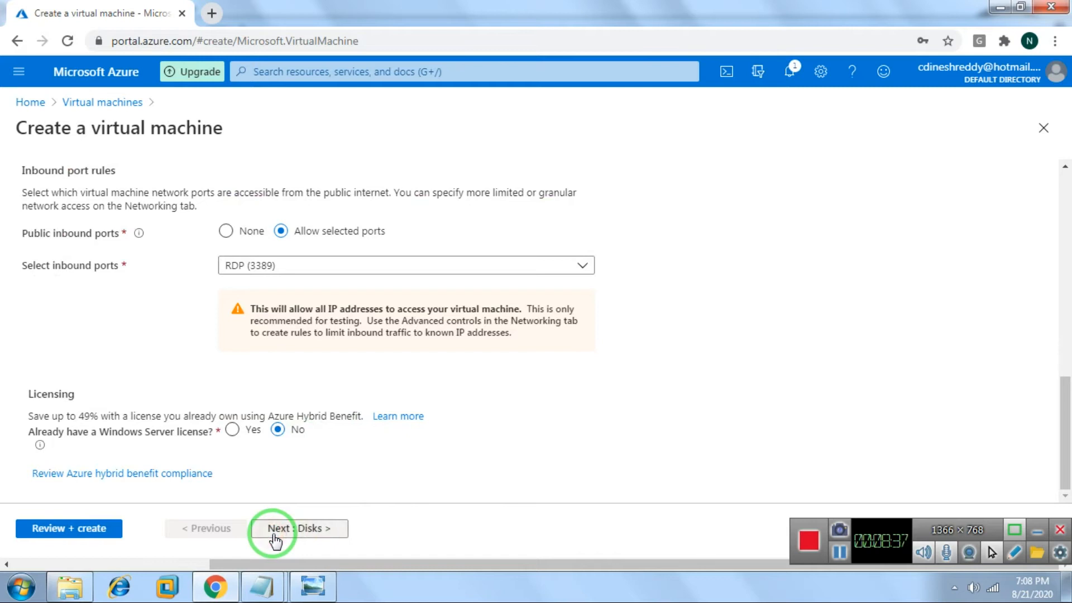
click(274, 530)
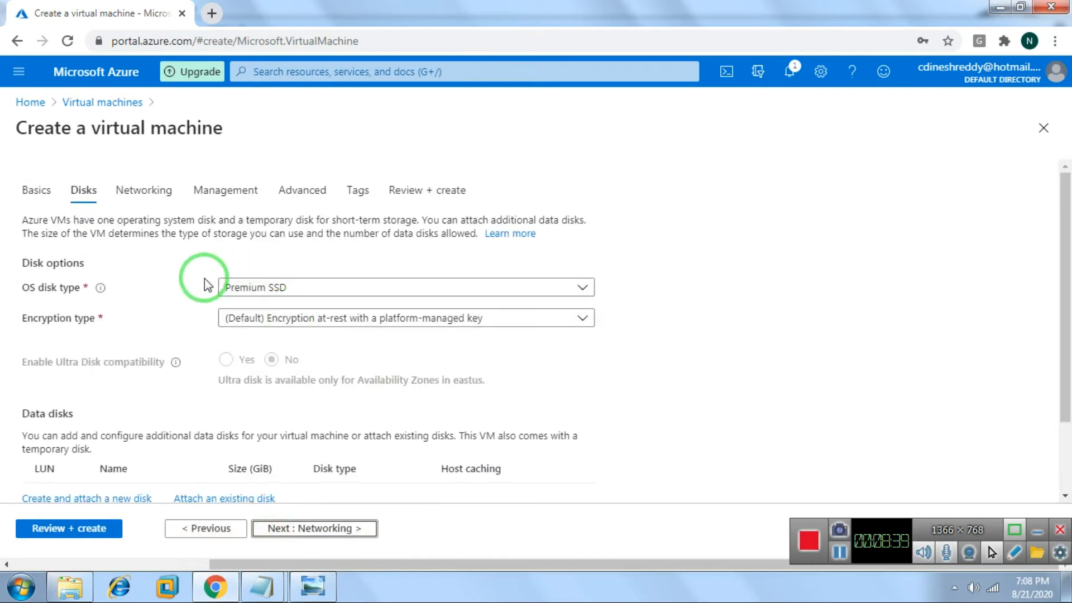
click(279, 530)
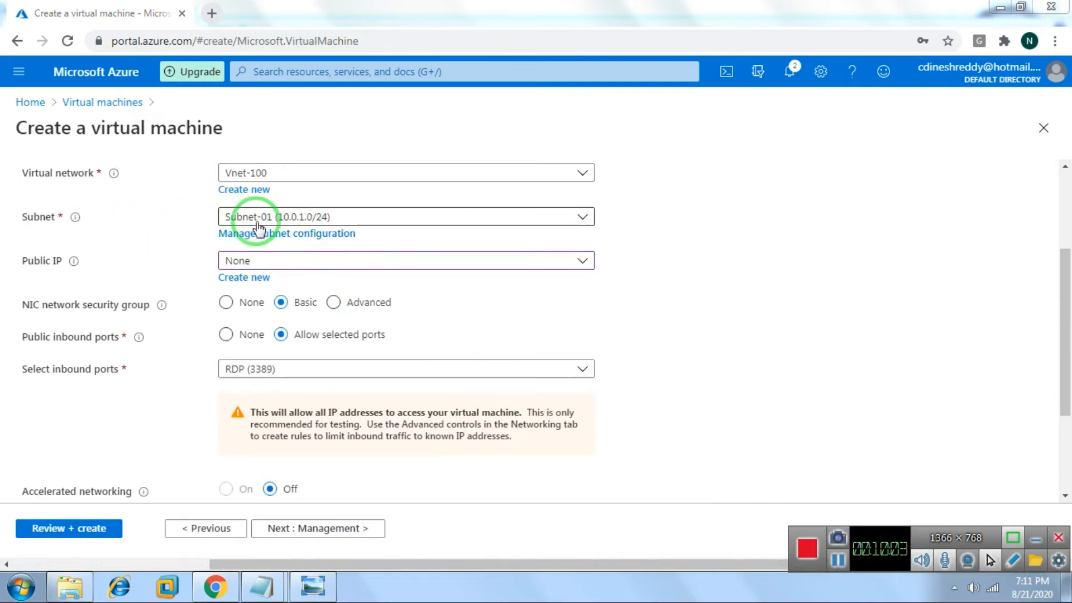
Select Subnet-01 (10.0.1.0/24) of Vnet-100 as the virtual machine's subnet
click(390, 219)
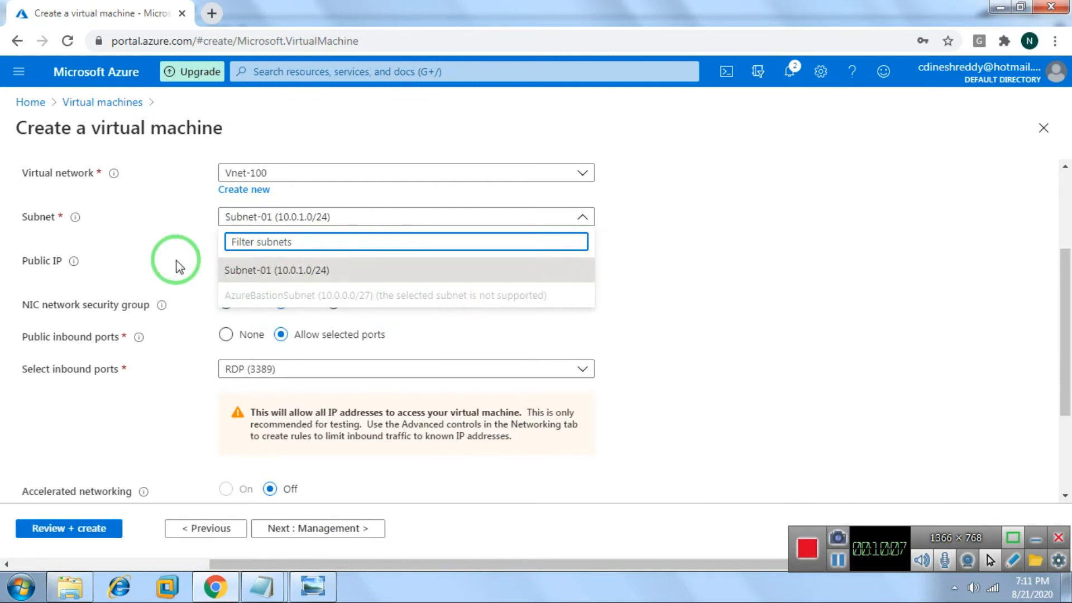
click(254, 270)
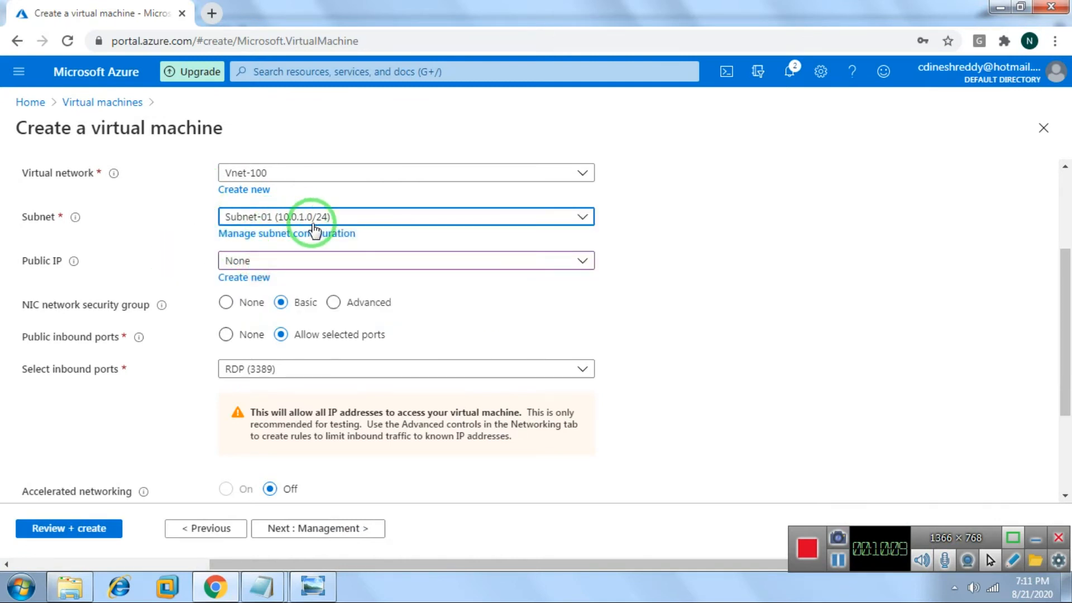
scroll(462, 364, down, 2)
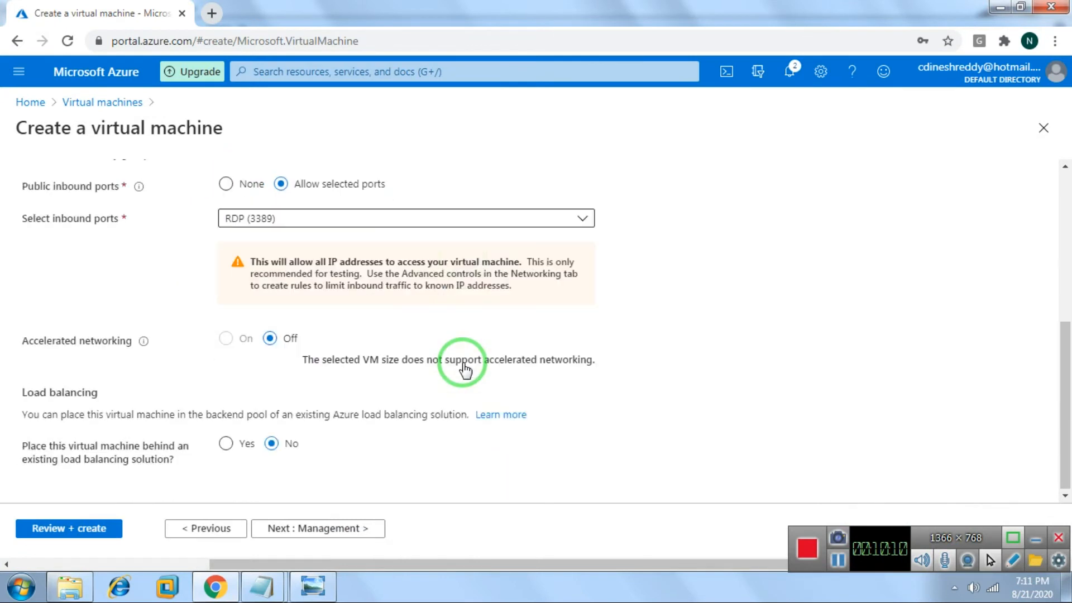
Keep the default management, advanced and tag settings, and submit the virtual machine for creation
click(284, 529)
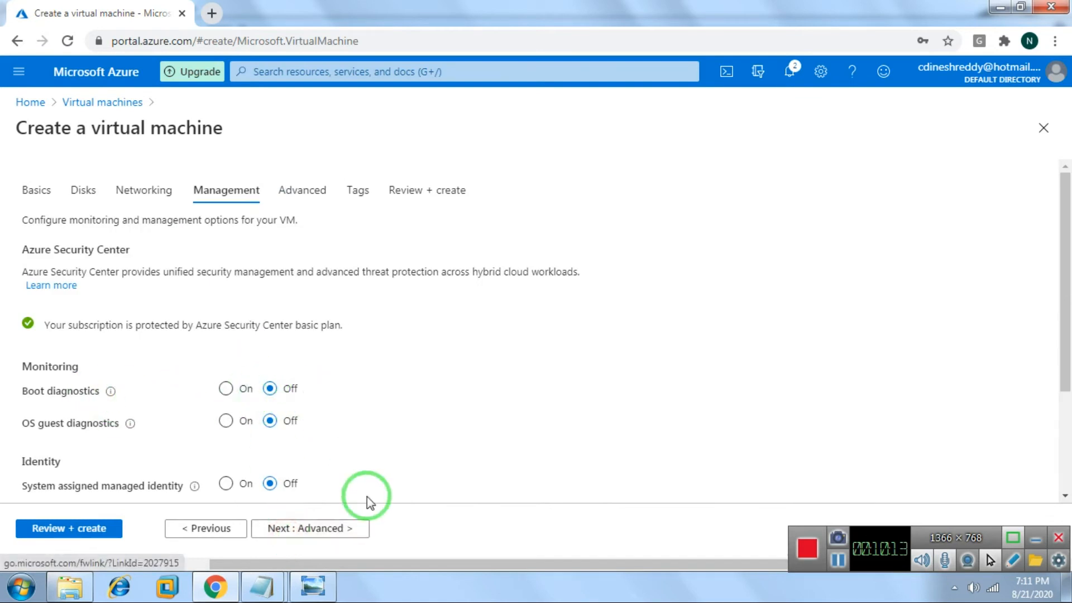
click(346, 528)
click(347, 529)
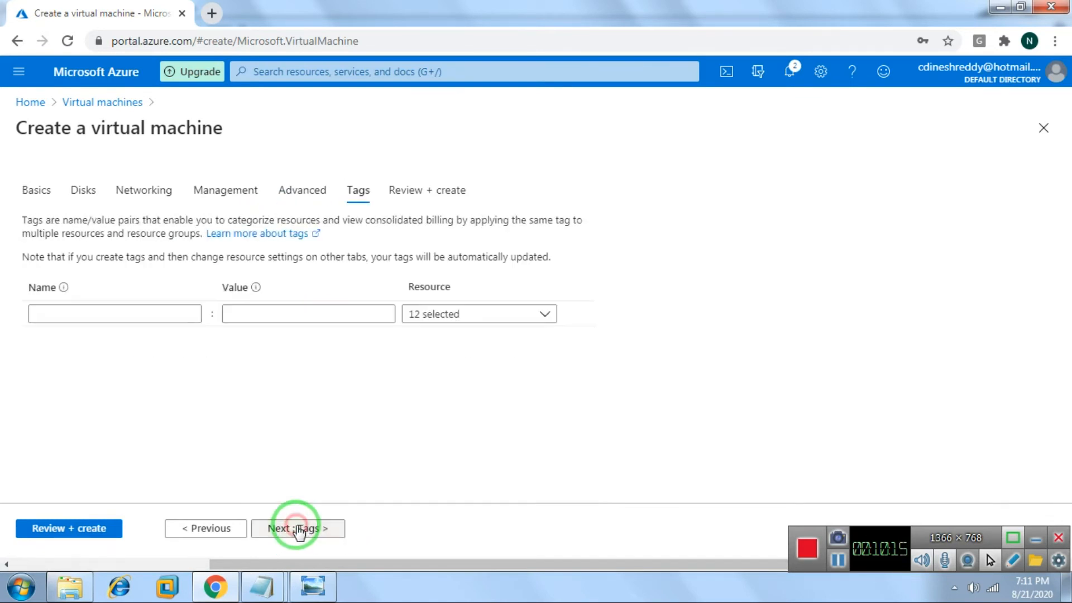
click(301, 531)
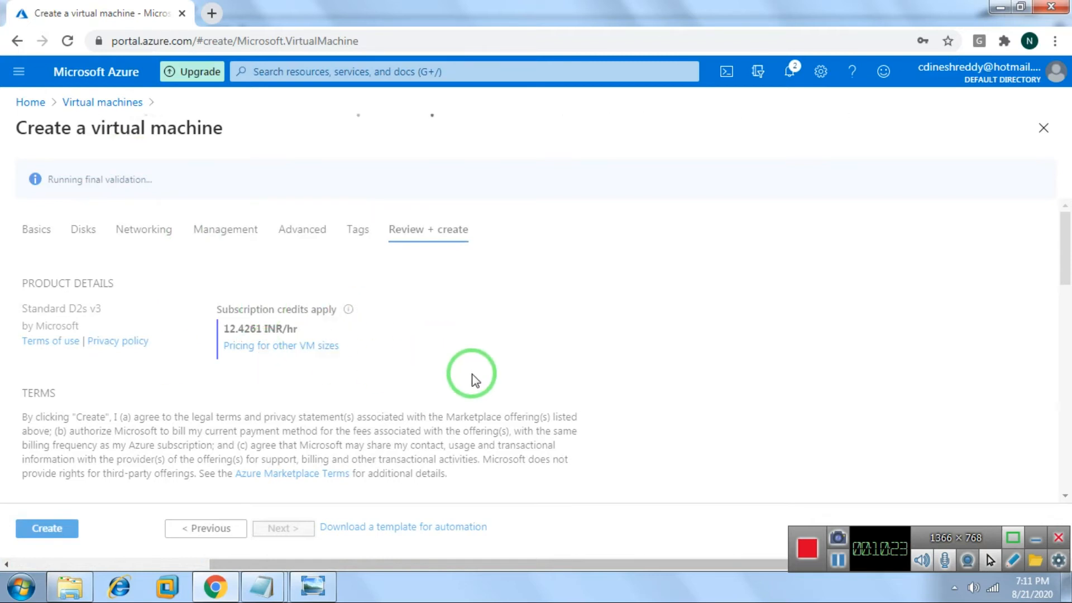
click(48, 525)
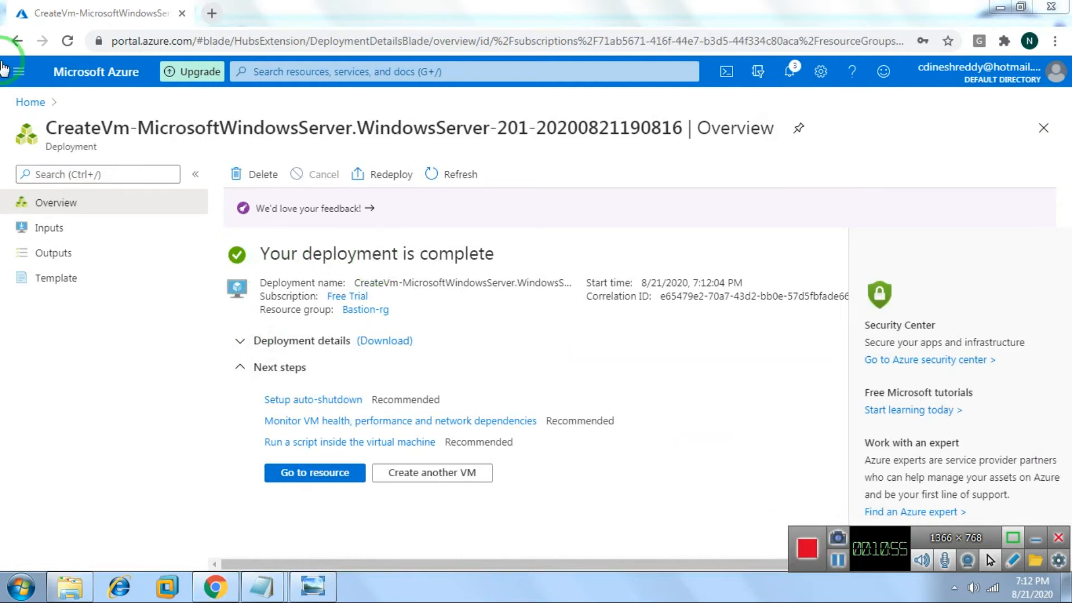
Check the virtual machines list for Vm-01 and look through the resource groups list, returning to the portal home page
click(22, 104)
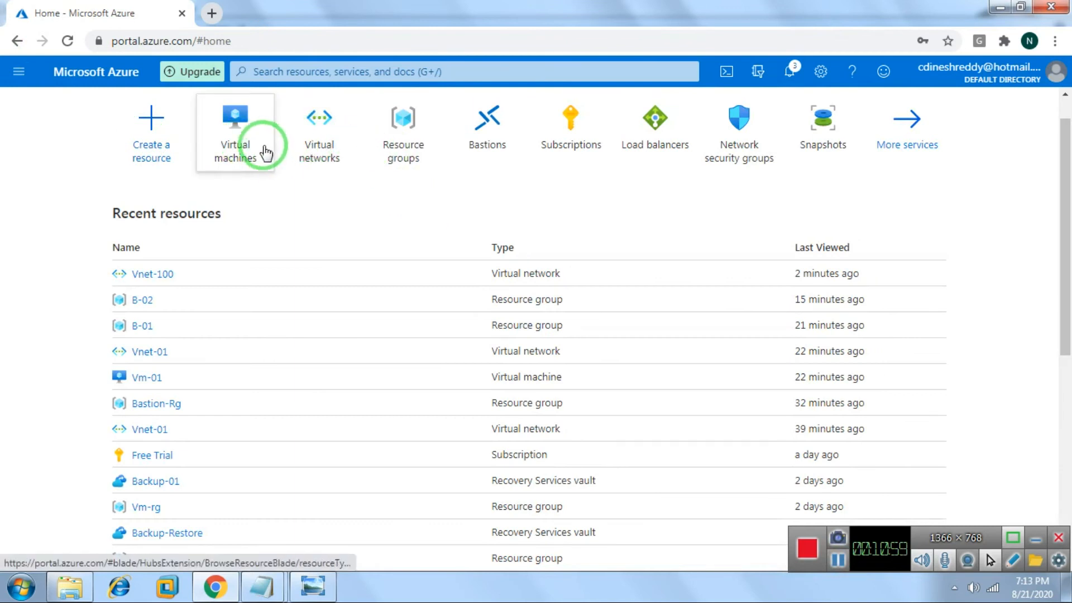
click(238, 136)
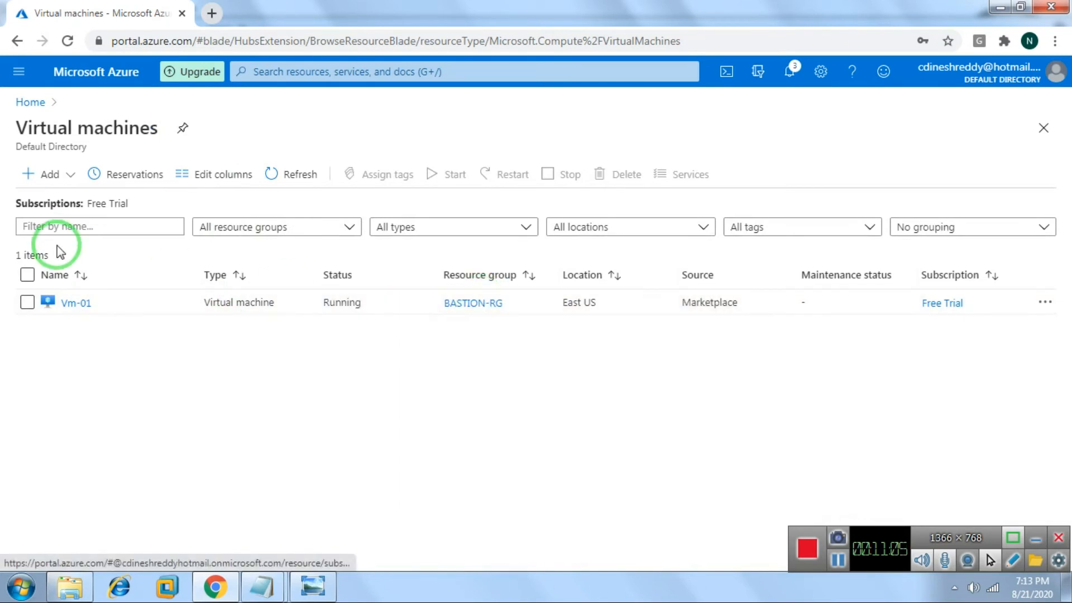
click(26, 104)
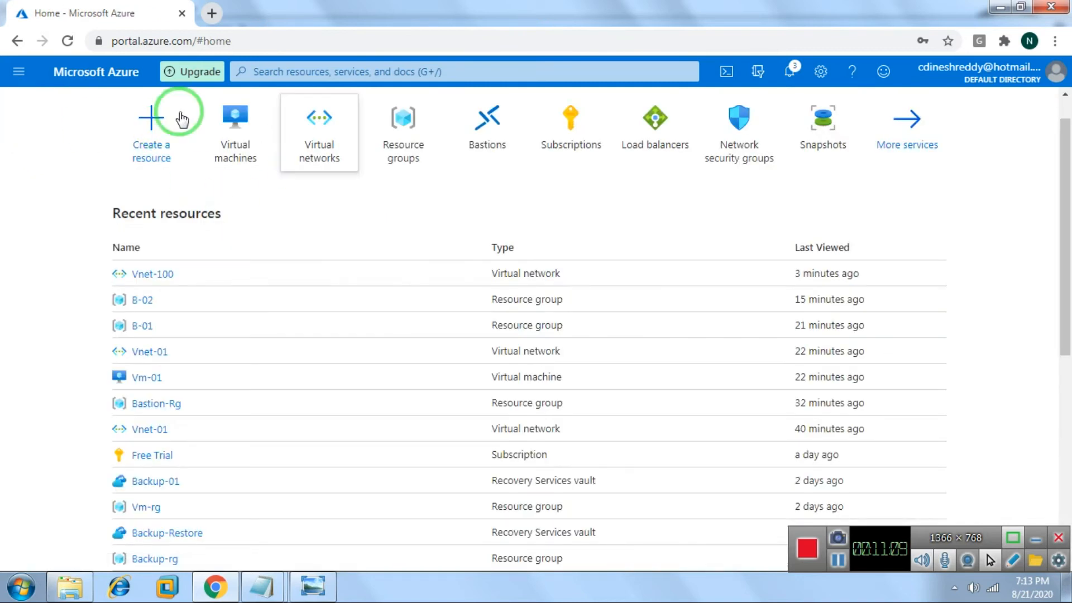
click(403, 133)
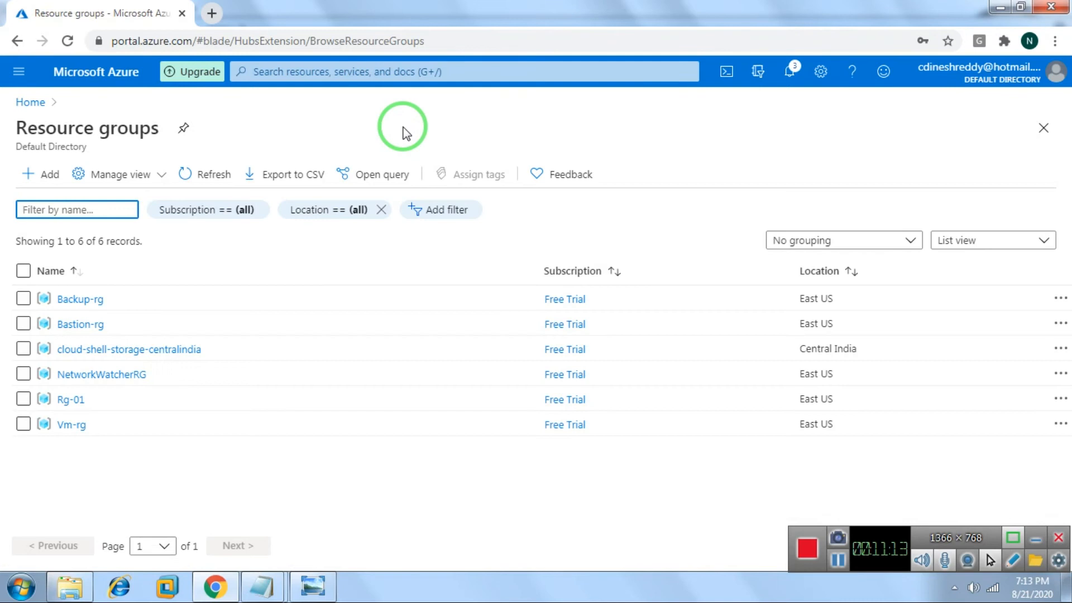
click(30, 105)
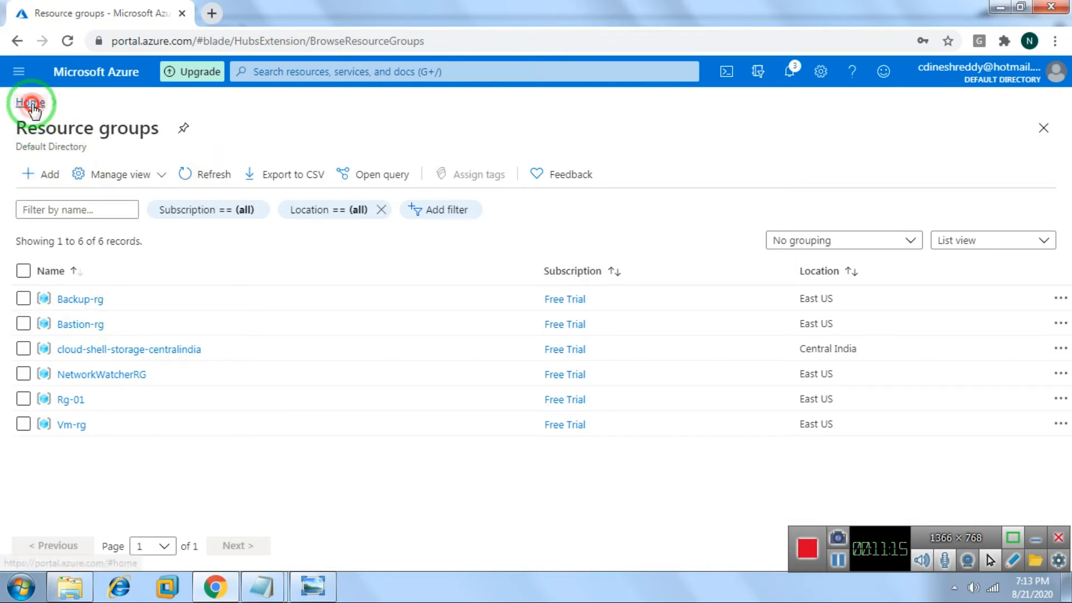
Find the Bastions service and start creating a Bastion in the Bastion-rg resource group
click(325, 73)
text(BAst)
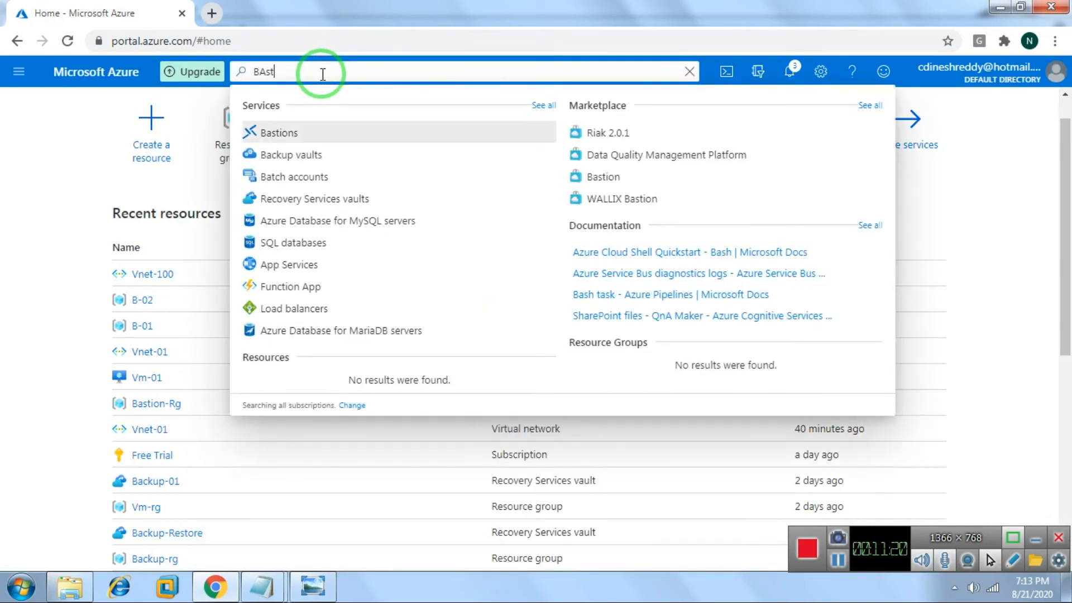
click(282, 132)
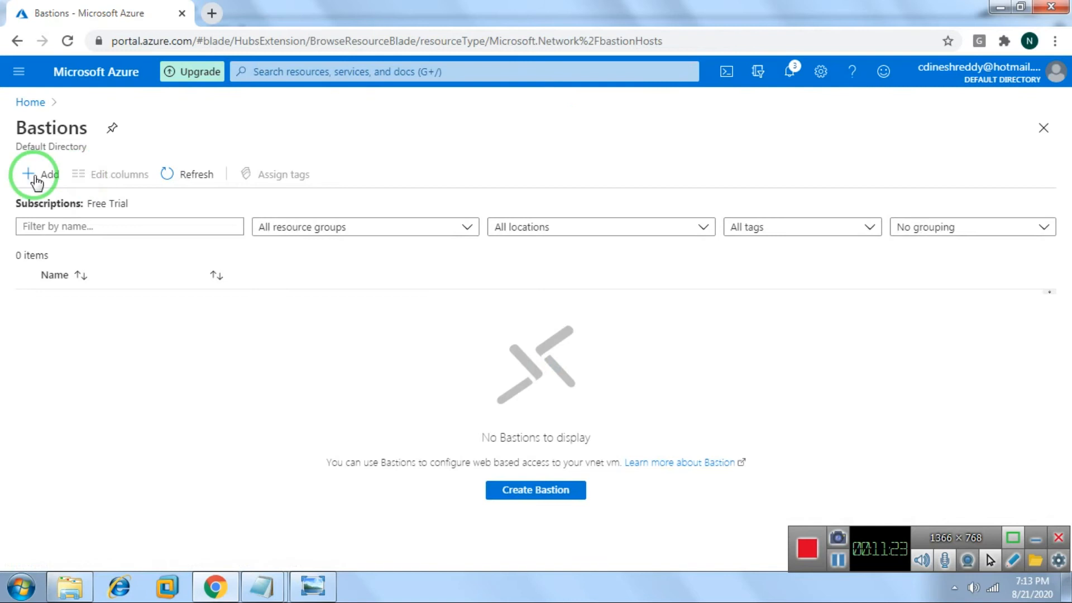
click(33, 178)
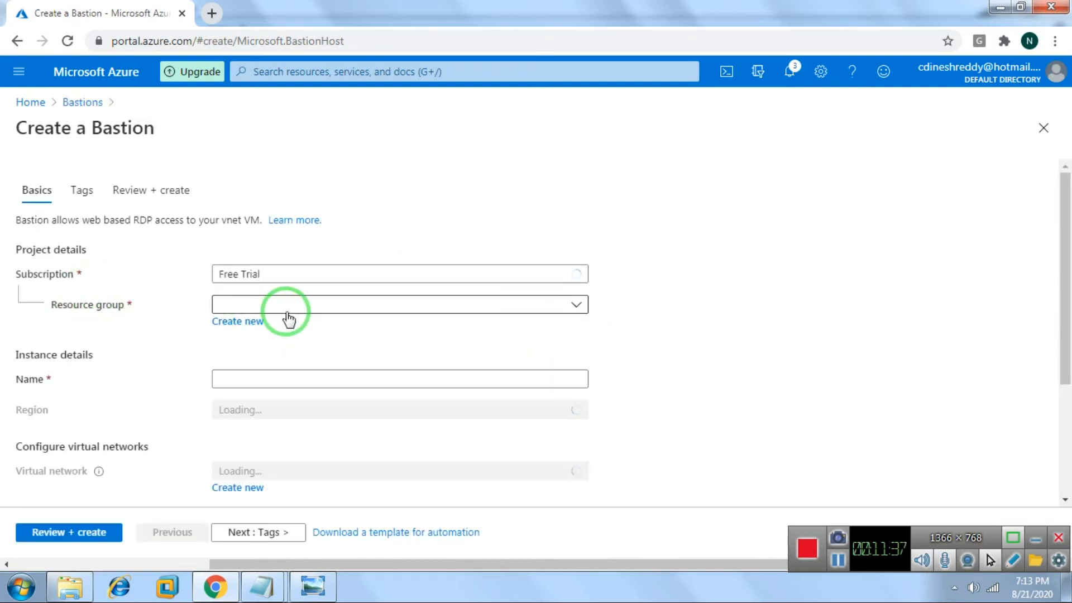
click(436, 303)
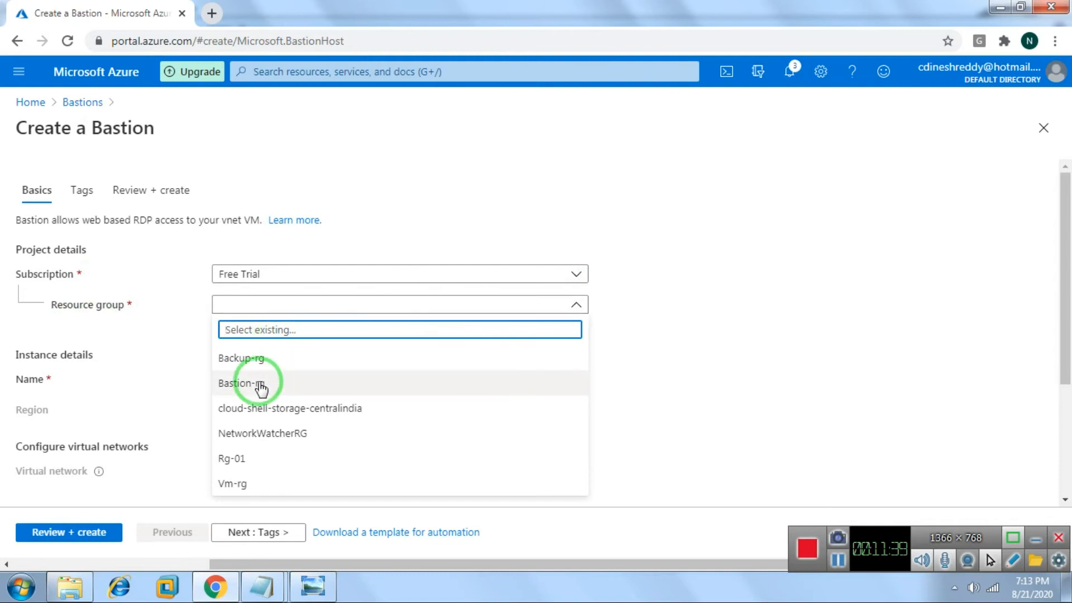
click(254, 381)
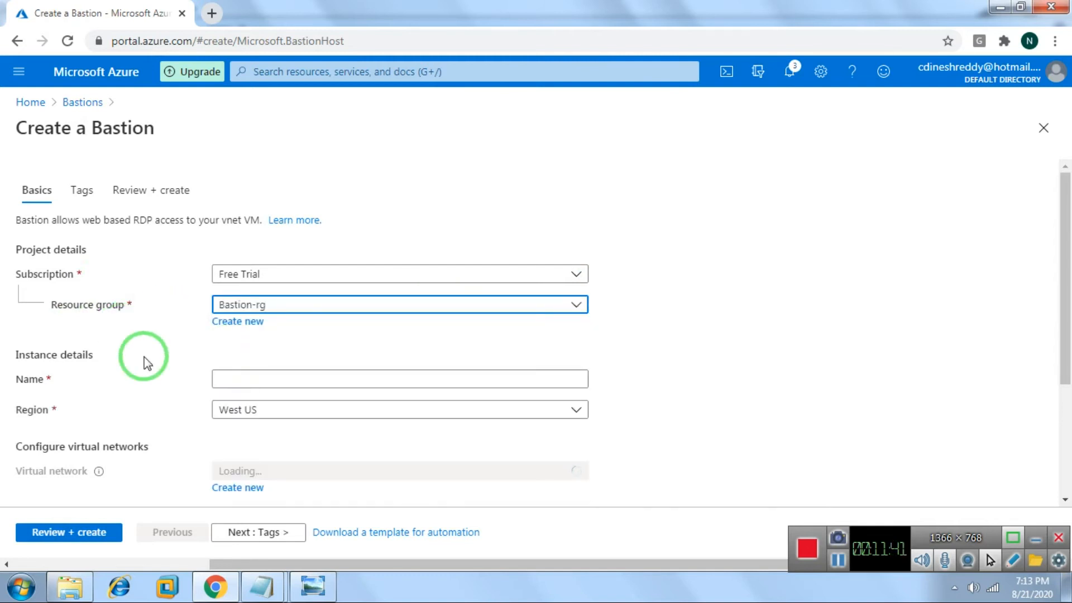
Name the Bastion instance Bastion-01 and set its region to East US
click(284, 386)
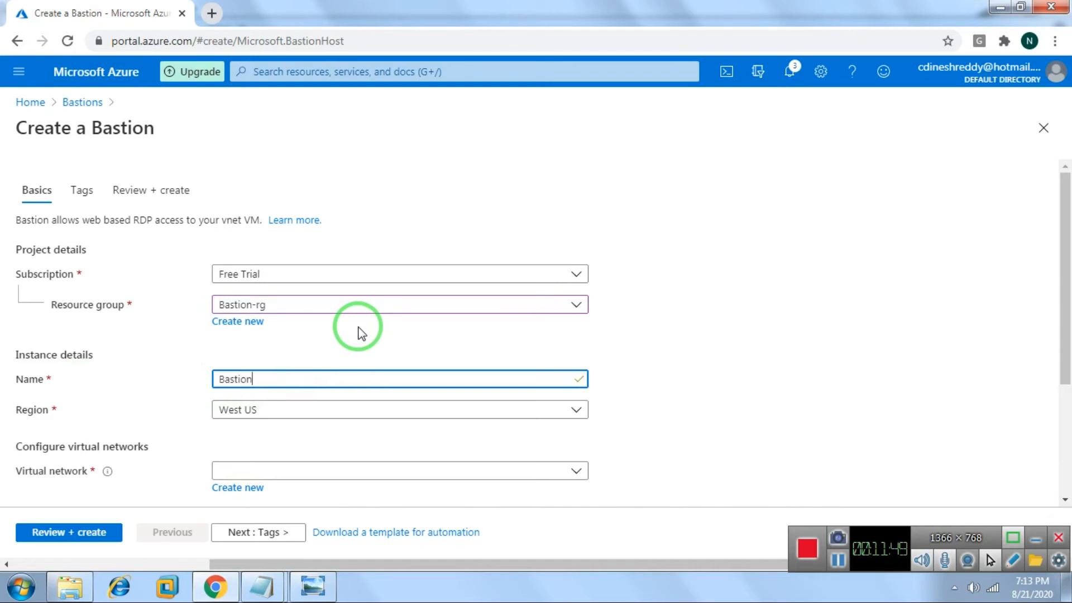
click(342, 407)
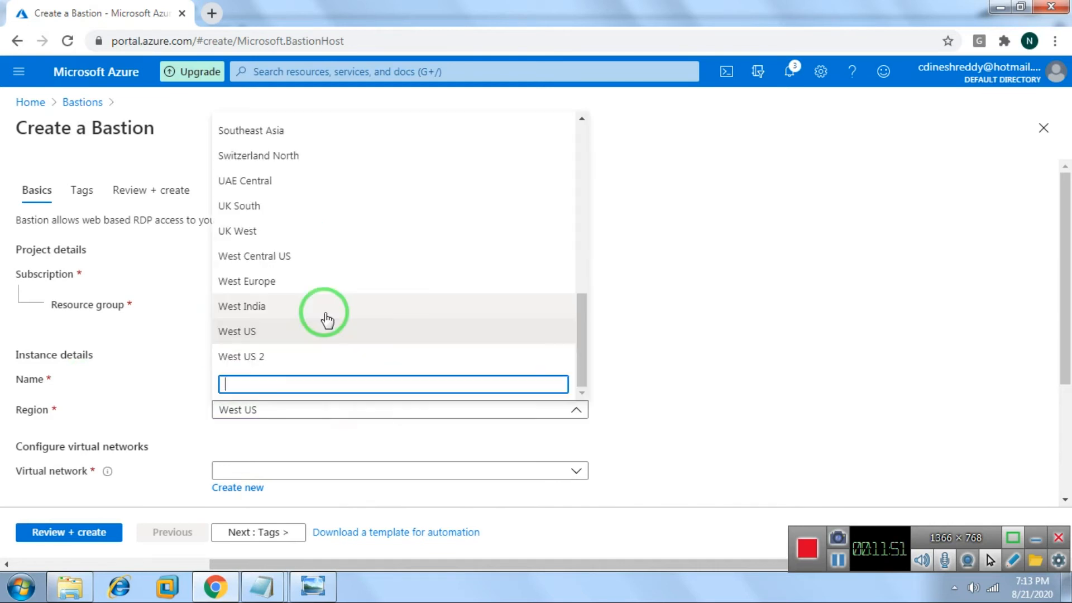
scroll(321, 290, up, 3)
scroll(314, 274, up, 3)
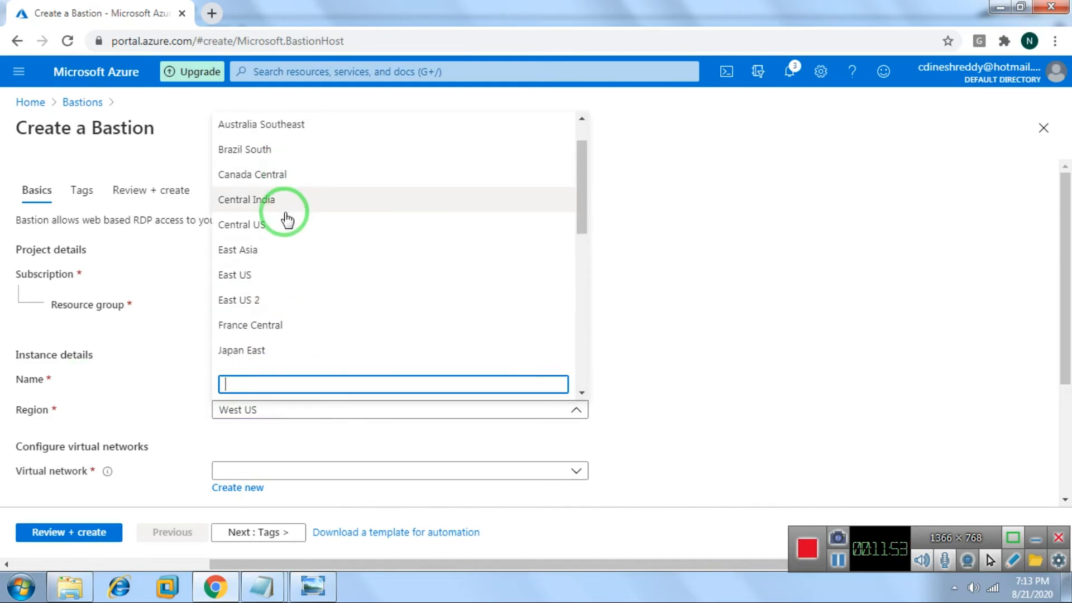
click(238, 278)
Select Vnet-100 as the Bastion's virtual network, keeping AzureBastionSubnet (10.0.0.0/27) and the new public IP address Vnet-100-ip
scroll(425, 413, down, 2)
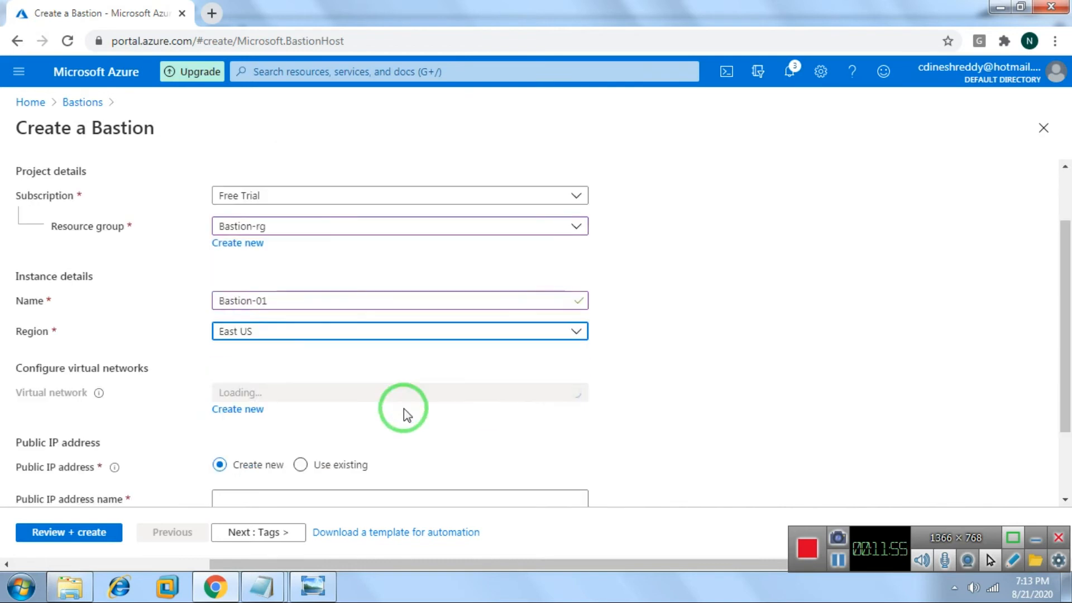
click(374, 393)
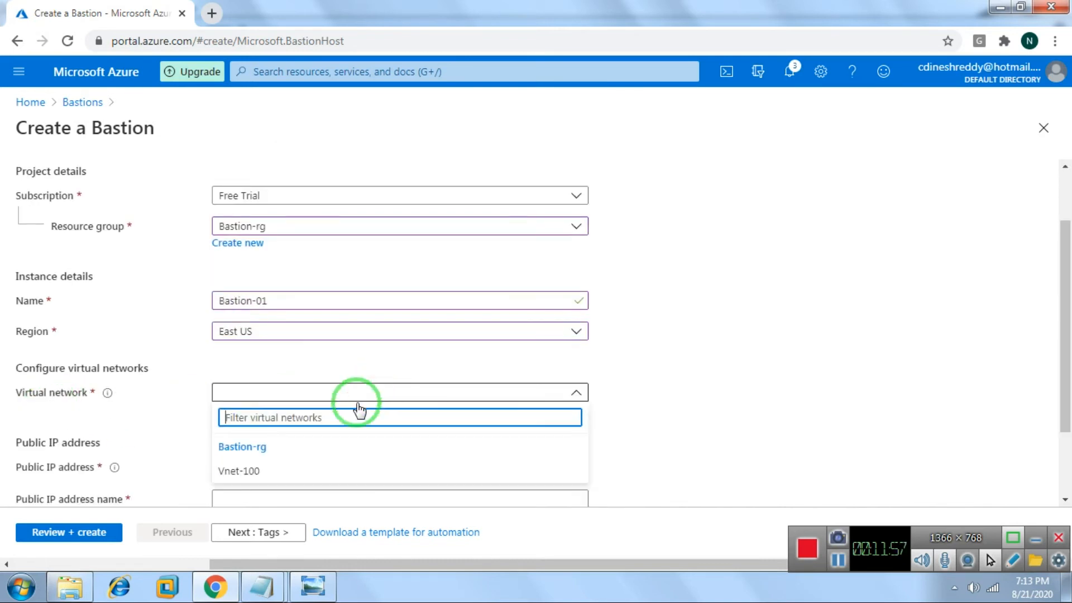
click(245, 469)
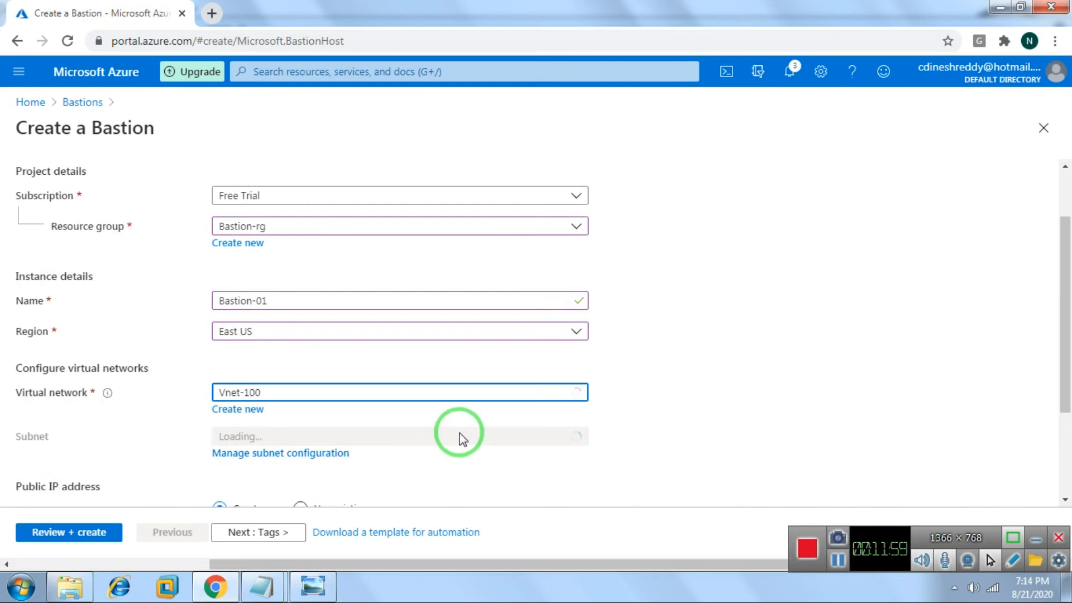
scroll(454, 430, down, 4)
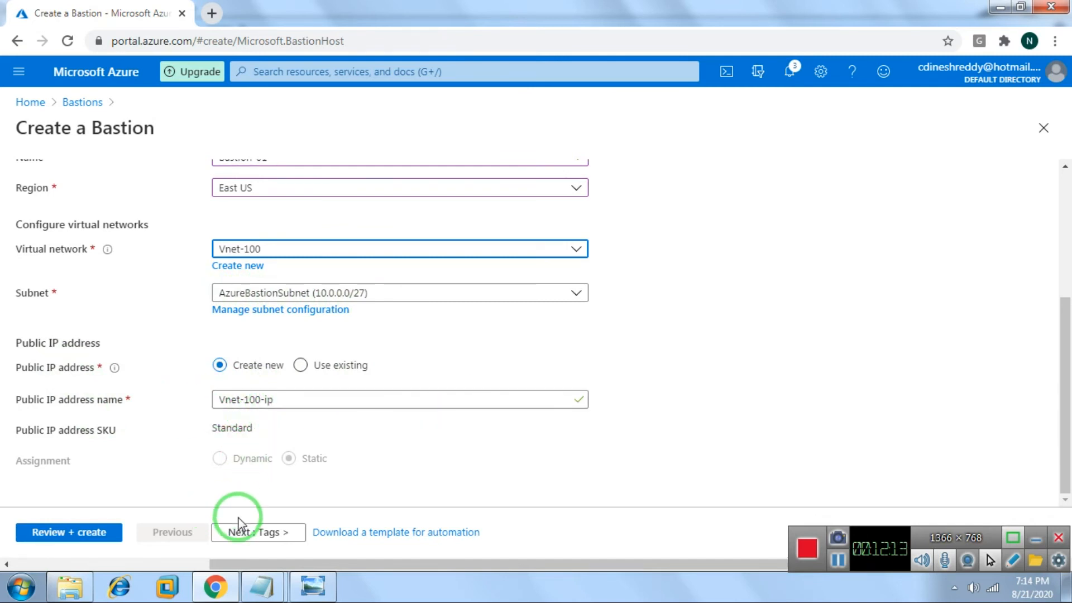
Leave the Bastion's tags empty and submit Bastion-01 for creation
click(252, 532)
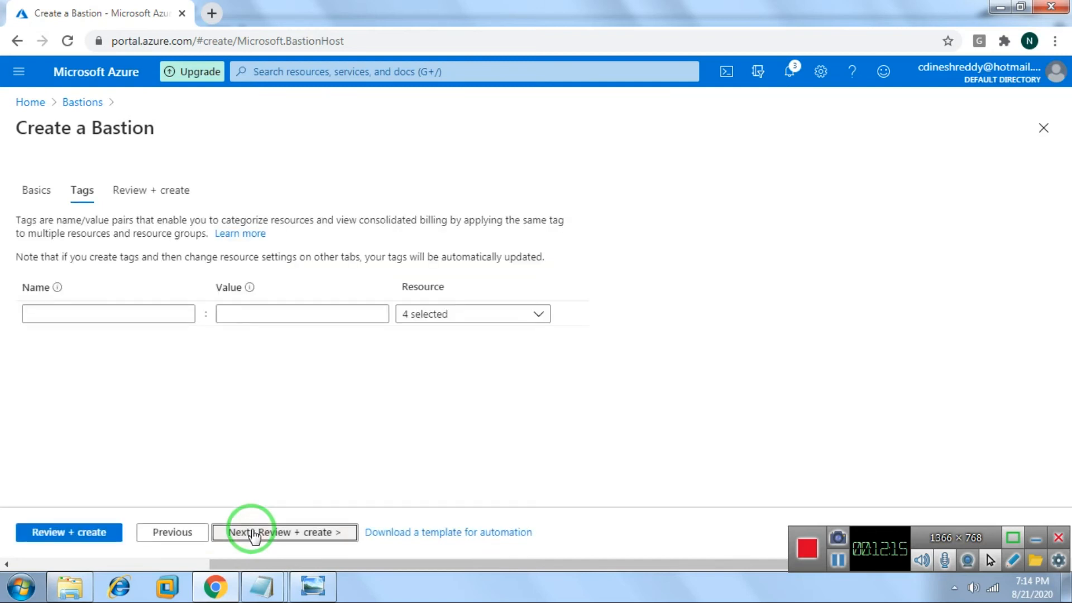
click(287, 534)
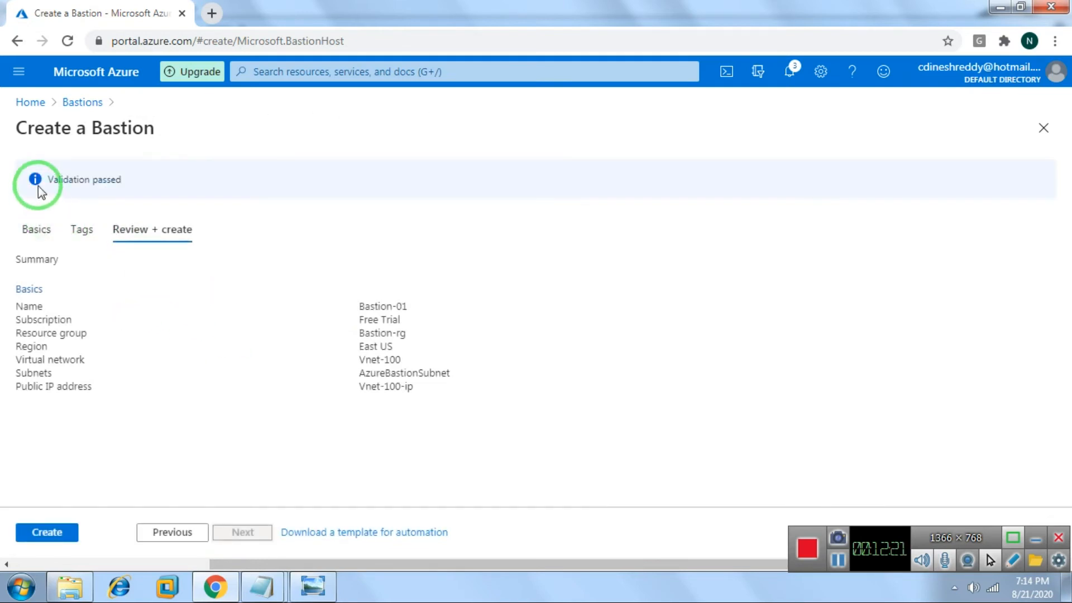
click(76, 532)
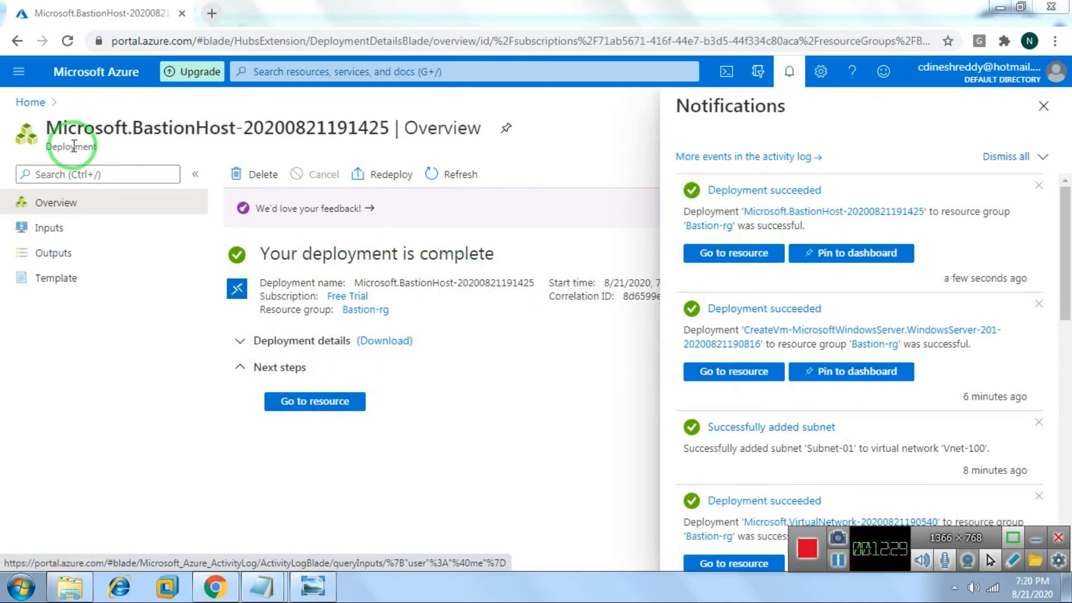
Check the Bastions list for Bastion-01 and return to the portal home page
click(29, 107)
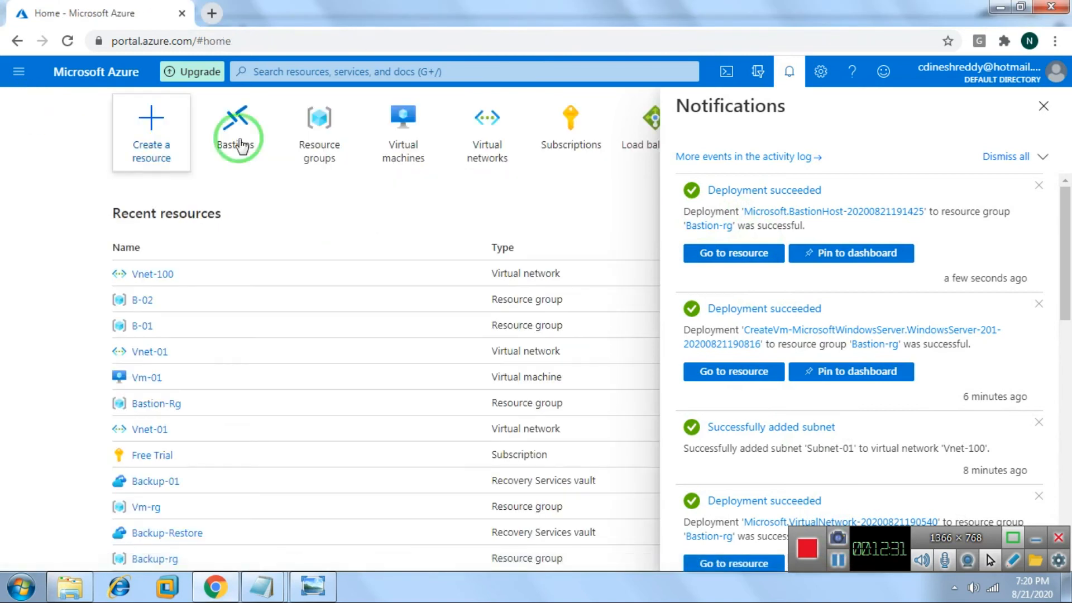
click(226, 131)
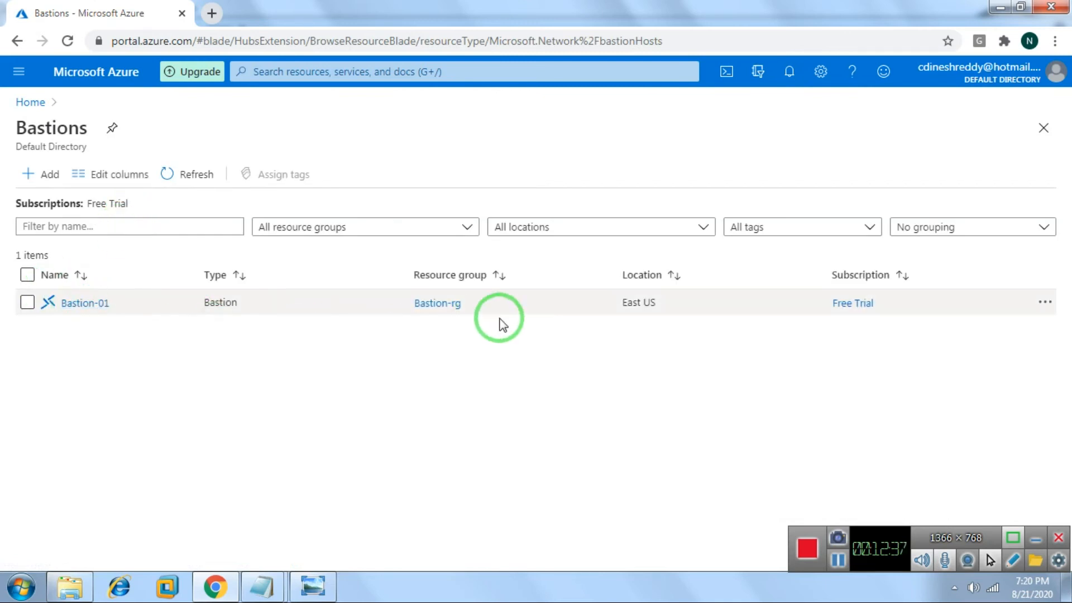
click(29, 104)
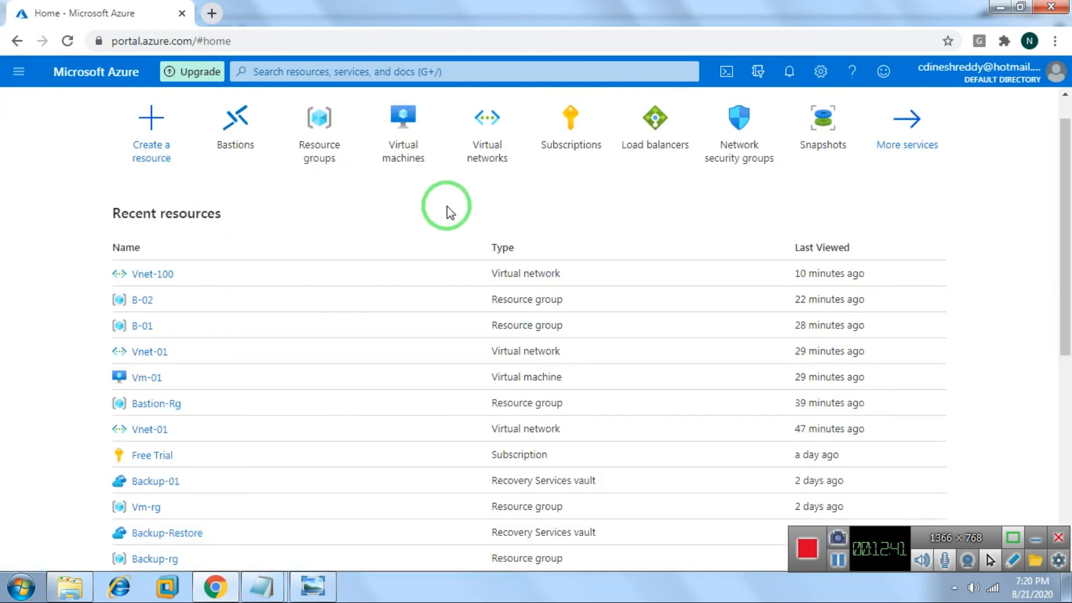
Open the virtual machine Vm-01 and choose Bastion as its connection method
click(402, 158)
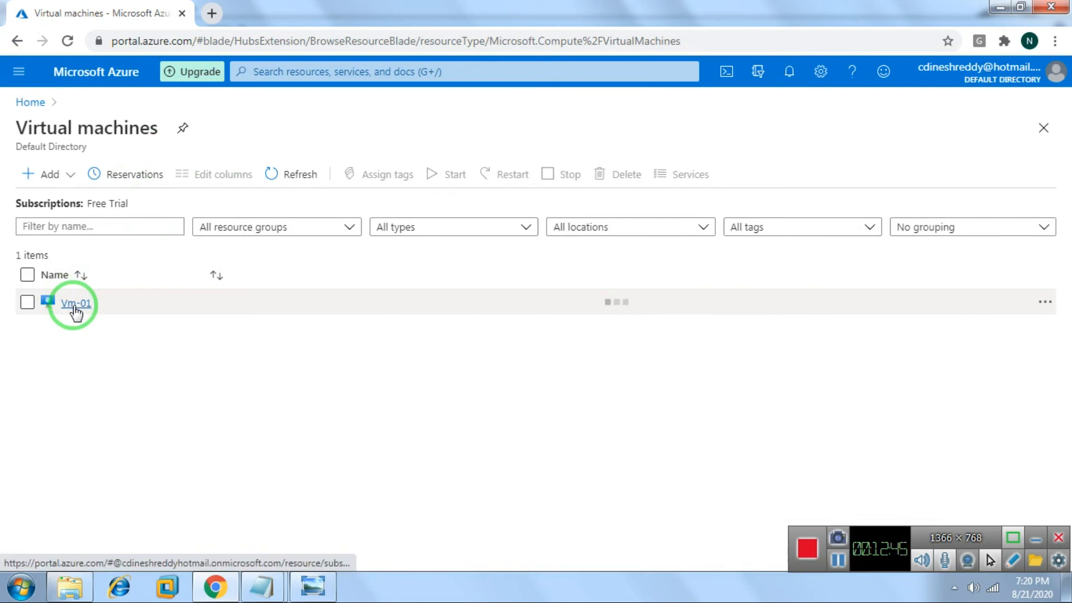
click(75, 306)
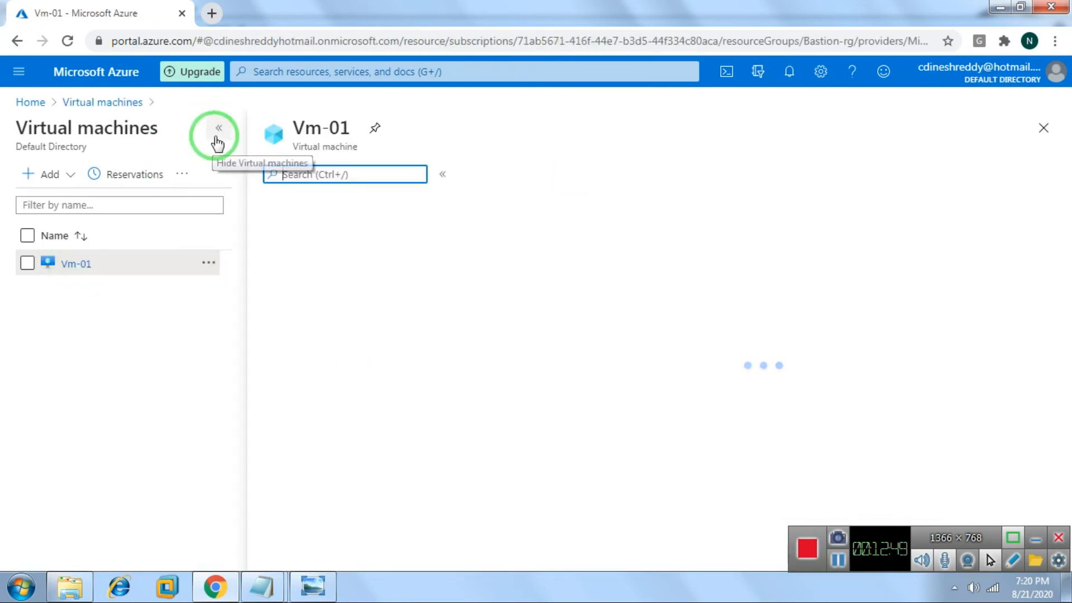
click(217, 134)
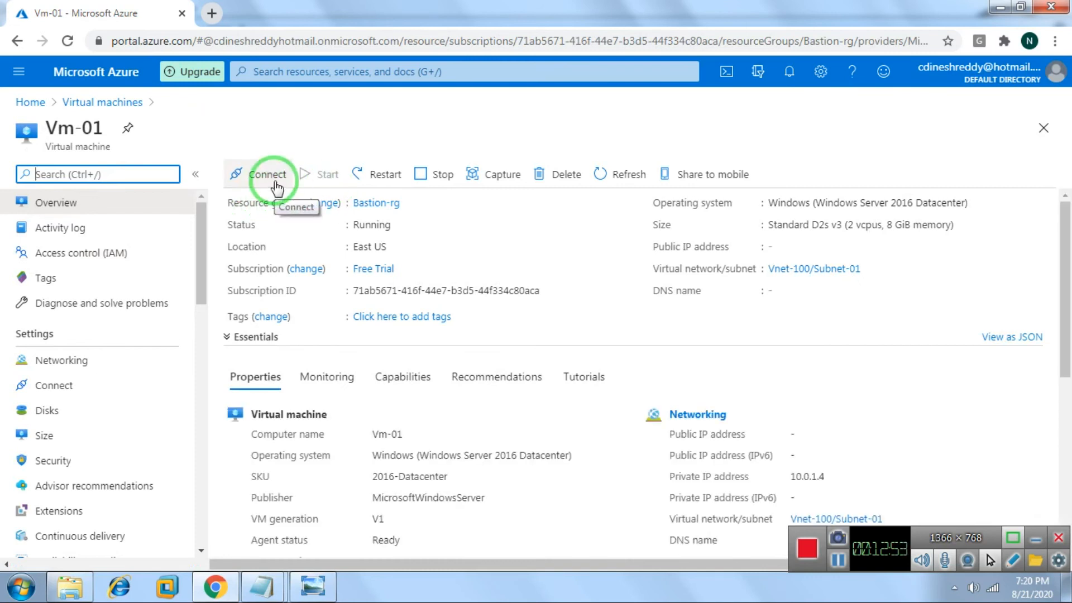
click(240, 174)
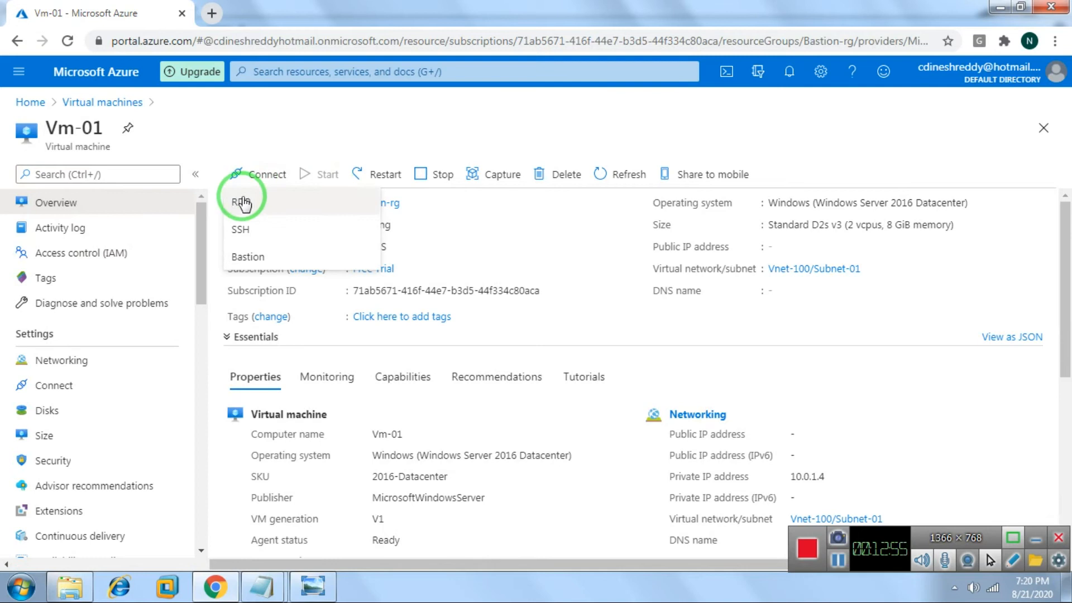
click(248, 257)
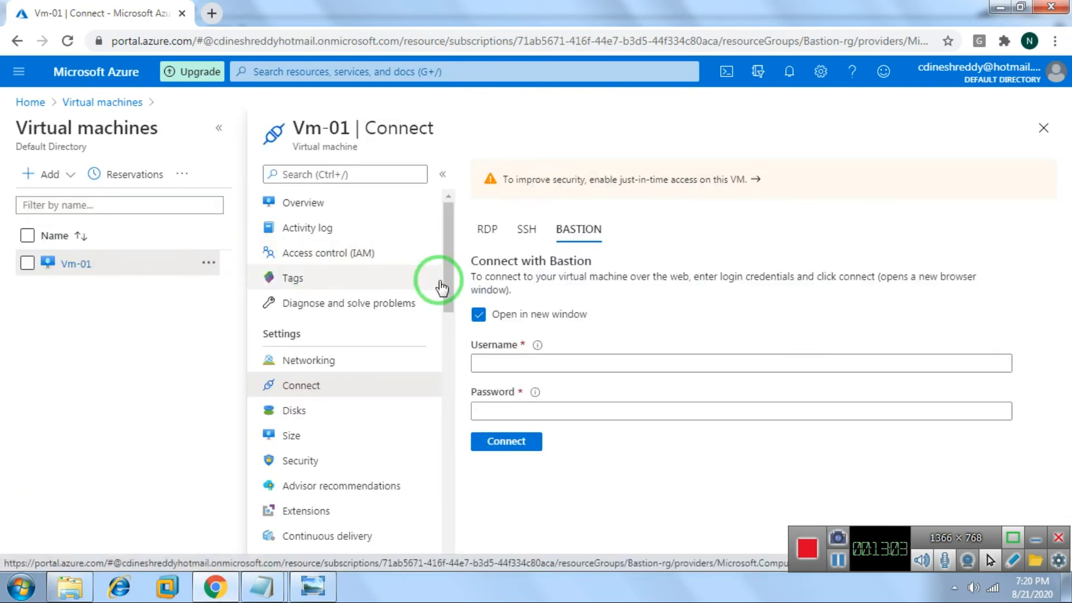
Enter the username AzureAdmin and the account password for Vm-01, and try to connect through Bastion
click(558, 362)
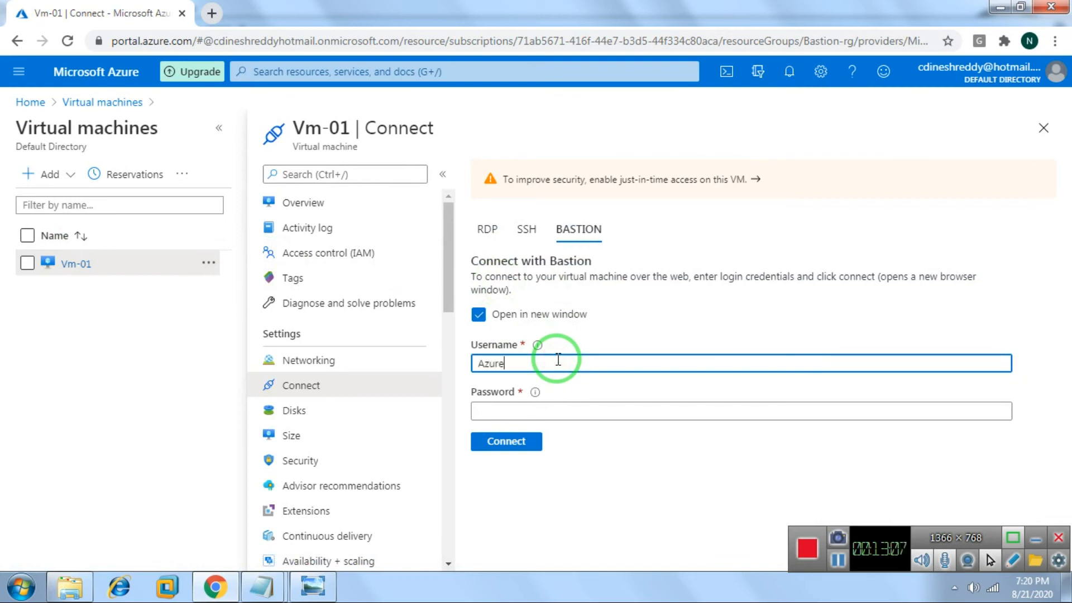
key(Tab)
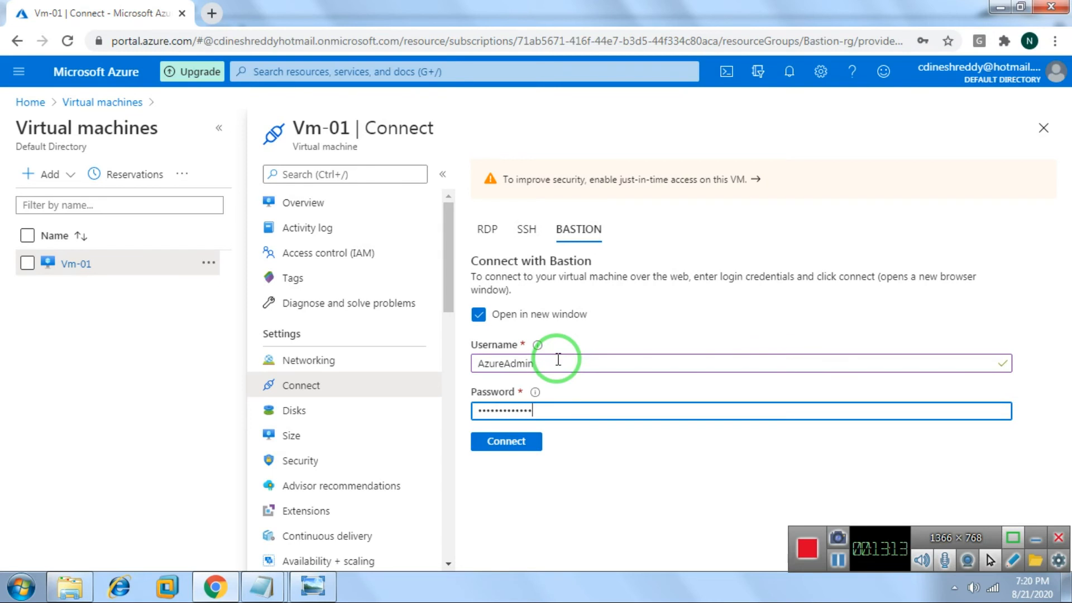
click(496, 444)
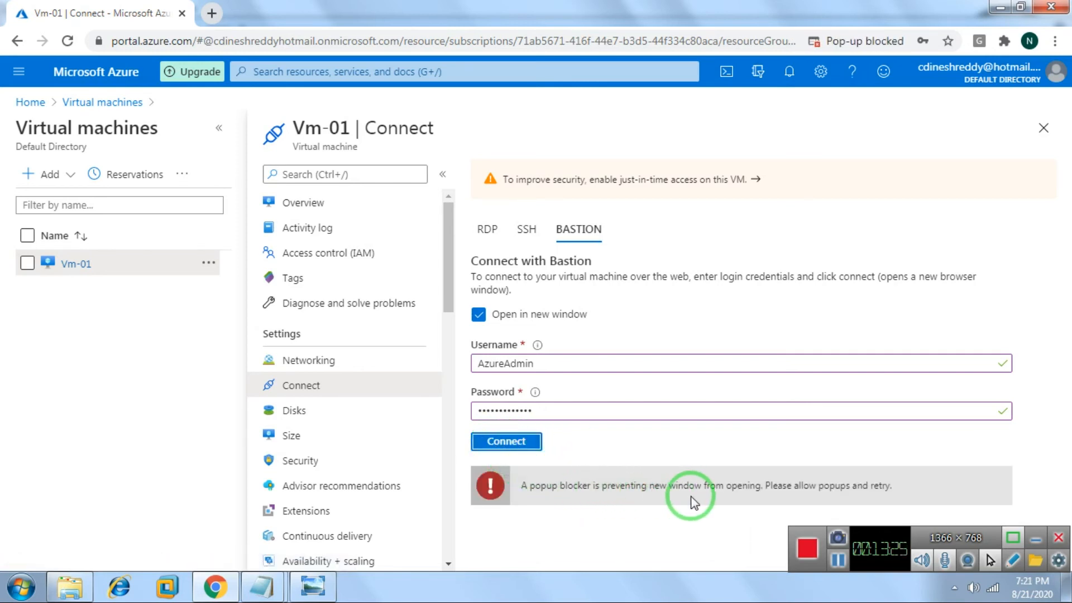
Allow pop-ups from the Azure portal site in the browser
click(897, 41)
click(729, 118)
click(919, 183)
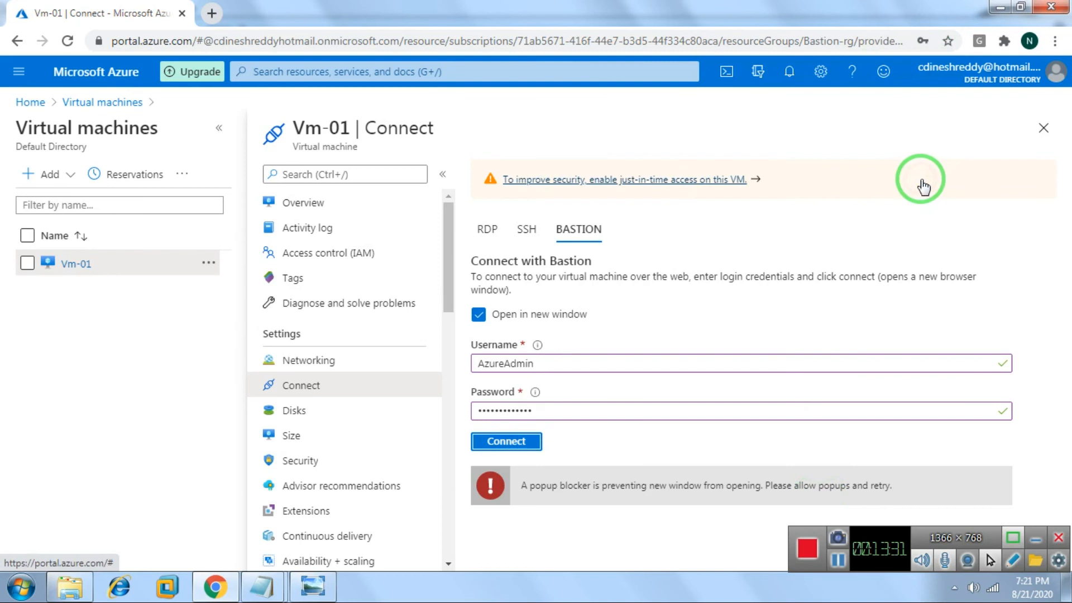
Retry the Bastion connection to Vm-01 and allow the session site to access the clipboard
click(513, 447)
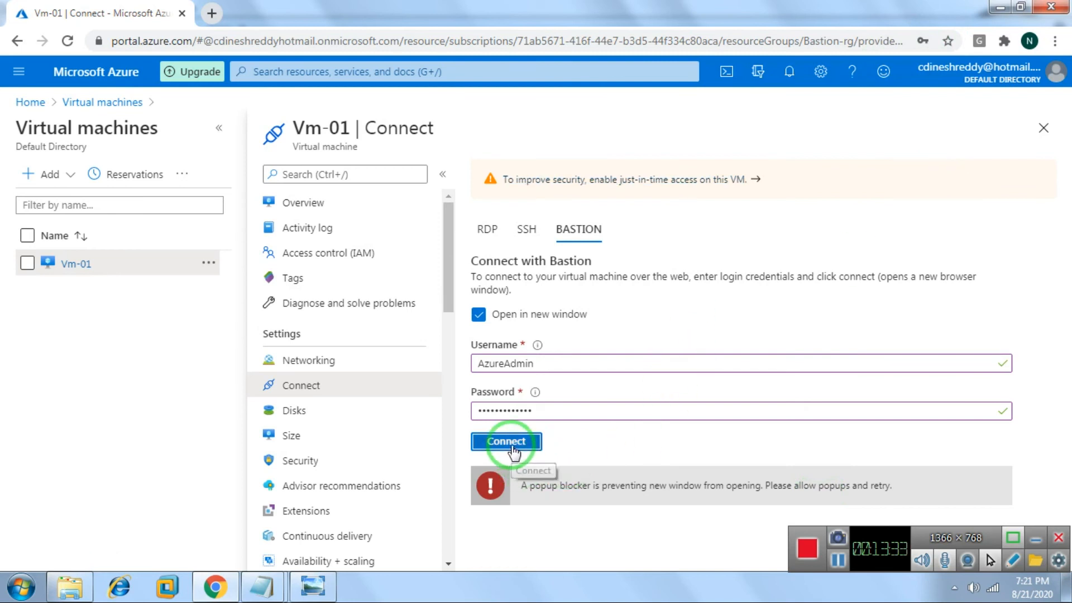
click(512, 446)
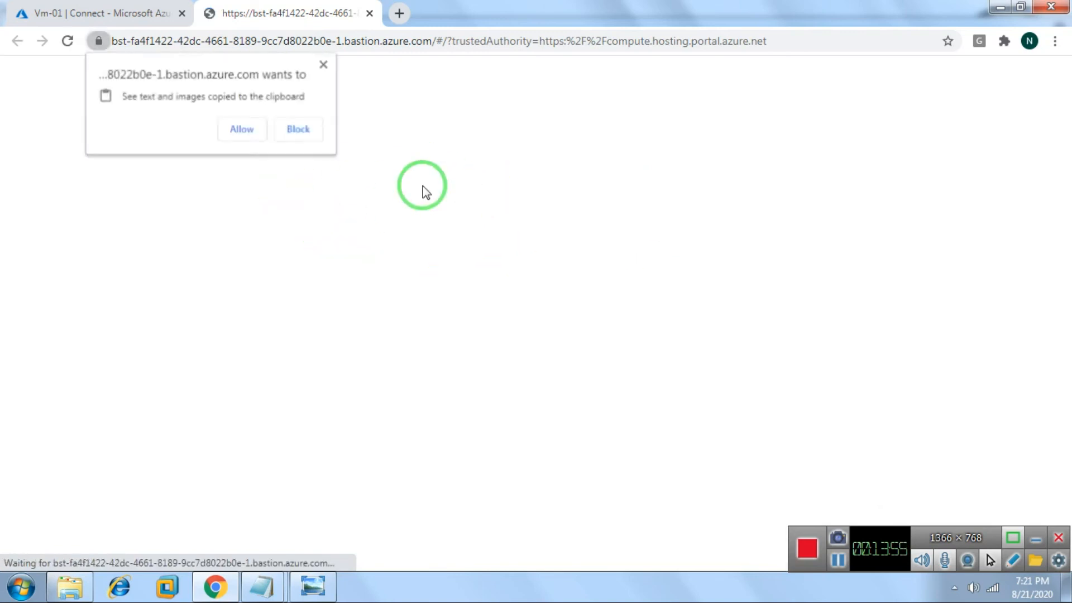
click(244, 128)
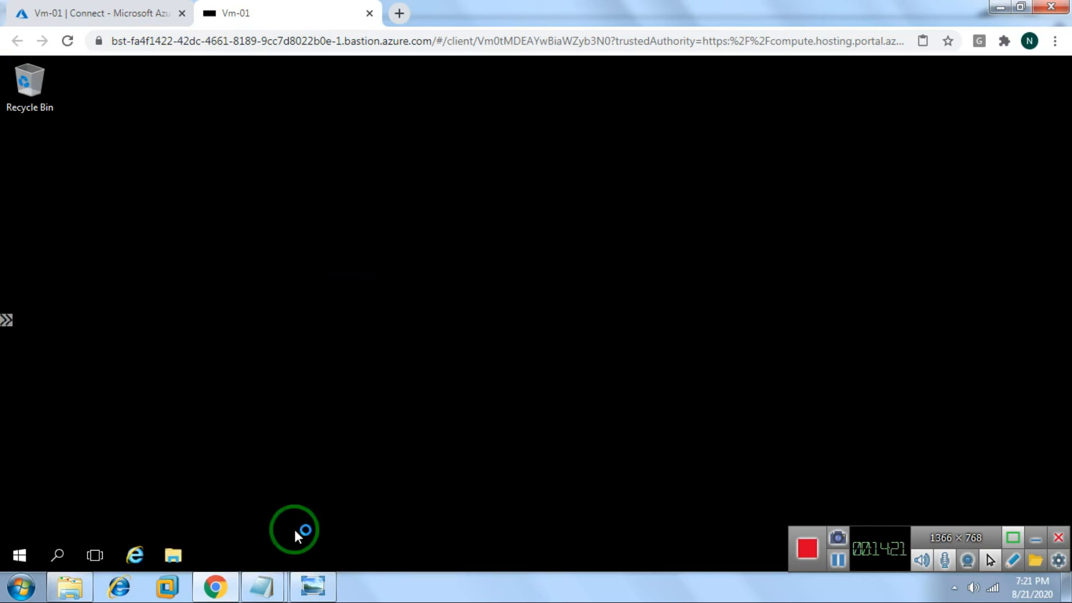
Switch to Notepad to review the Azure Bastion requirements, including the AzureBastionSubnet and /27 notes, and return to the Vm-01 session
click(261, 586)
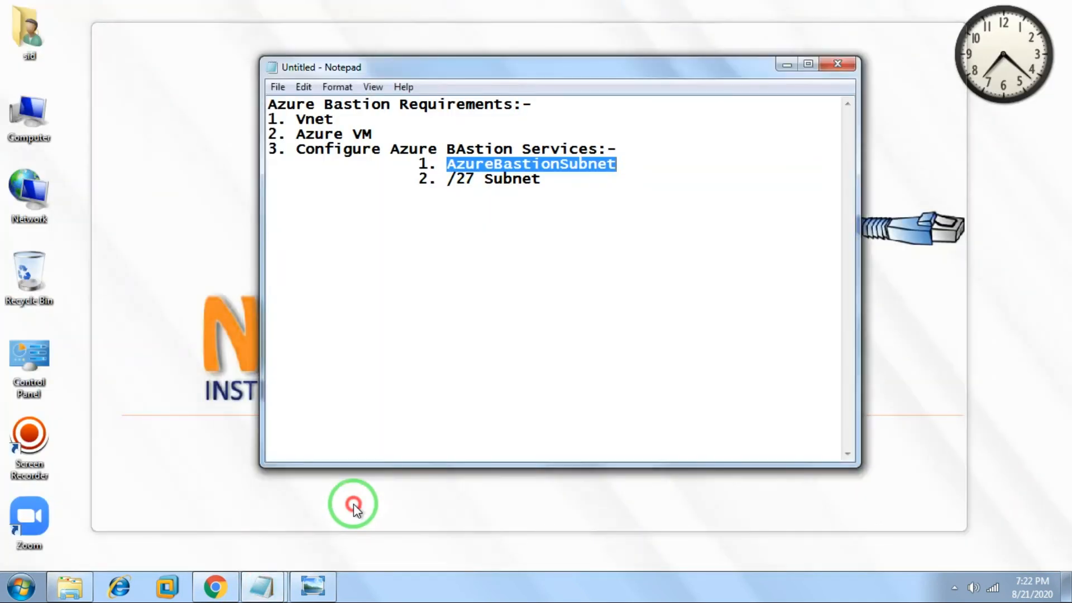
click(354, 505)
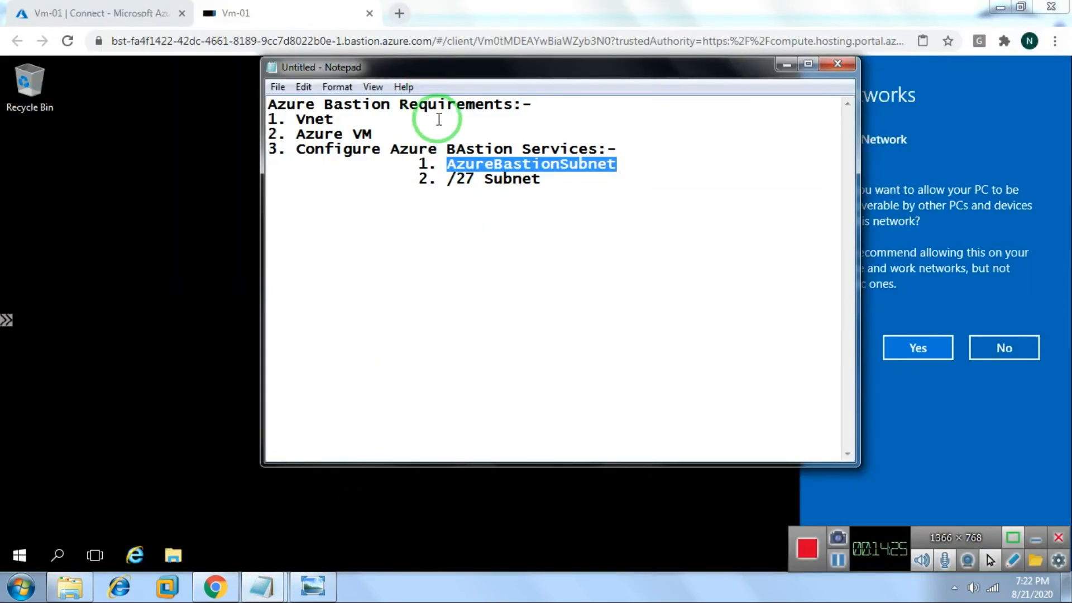
click(458, 167)
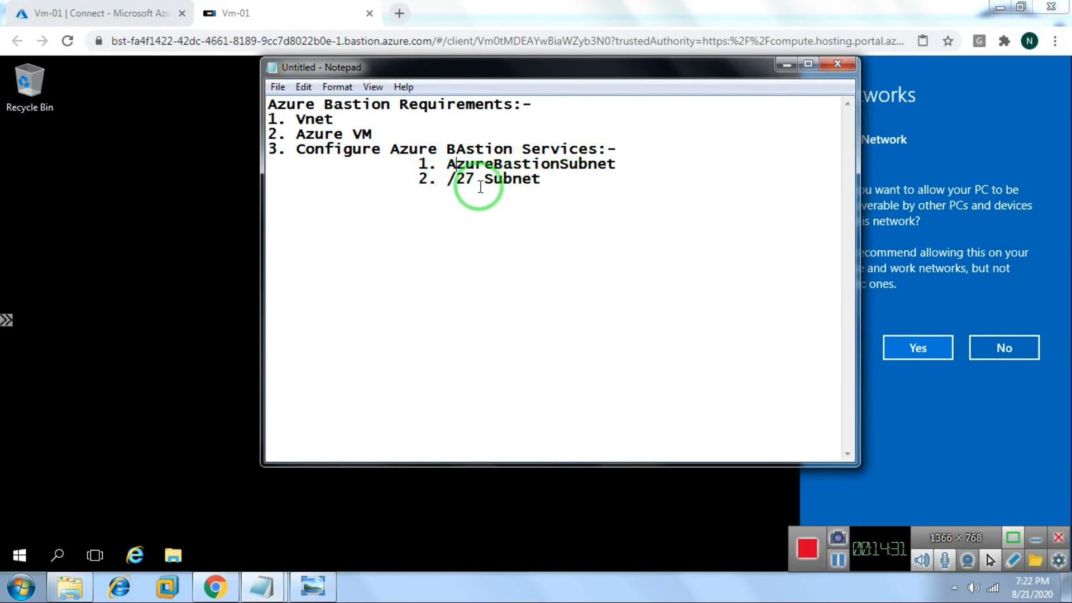
click(786, 65)
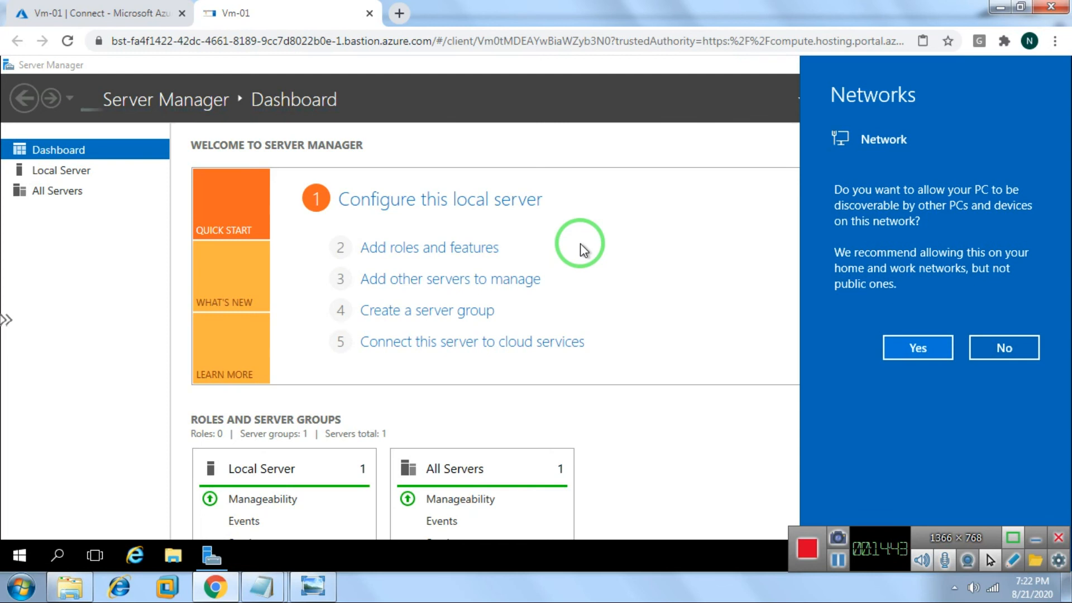
Allow Vm-01 to be discoverable by other PCs and devices on its network
click(932, 350)
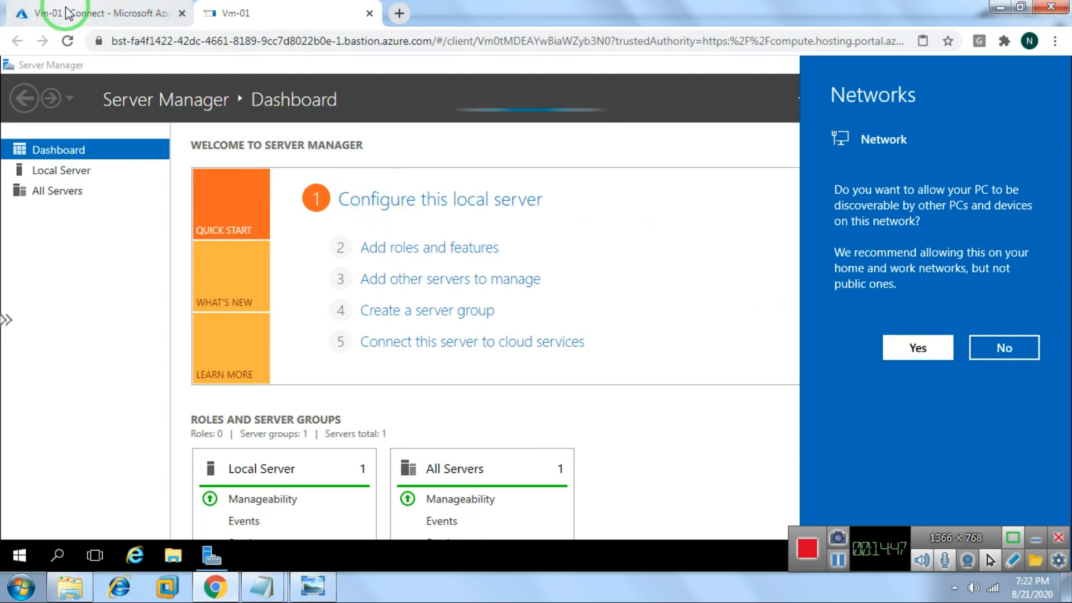
Switch to the Azure portal and open the subnets of Vnet-100 to review their names and address ranges
click(68, 13)
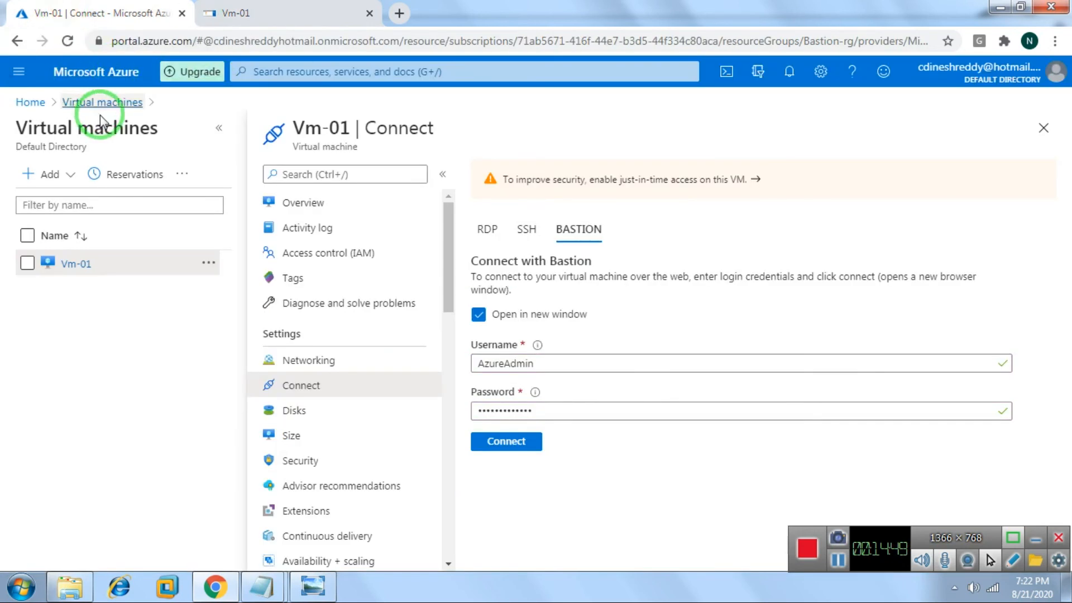
click(82, 107)
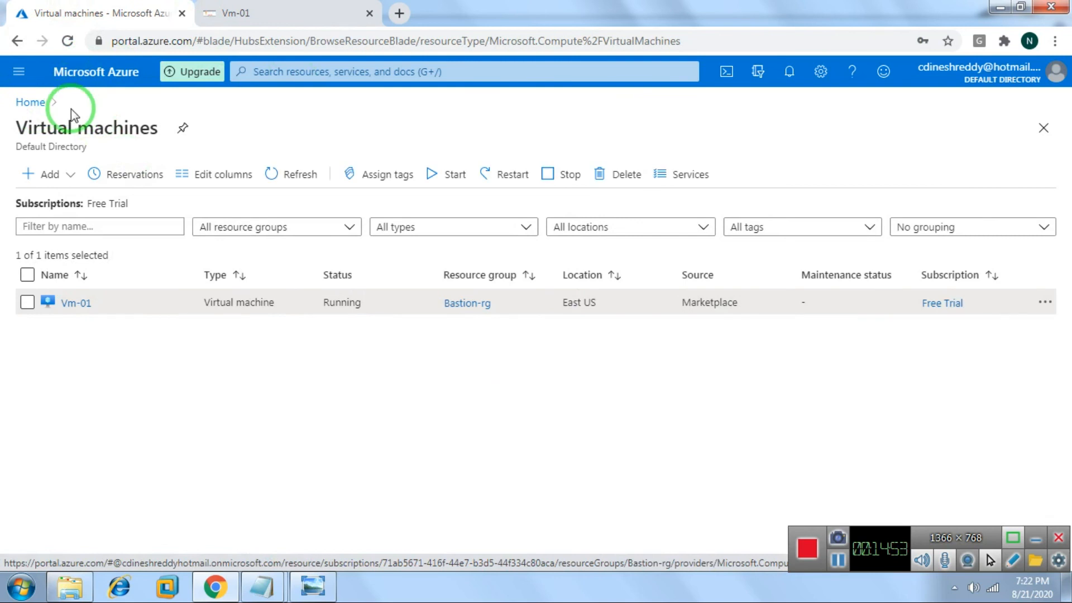
click(28, 105)
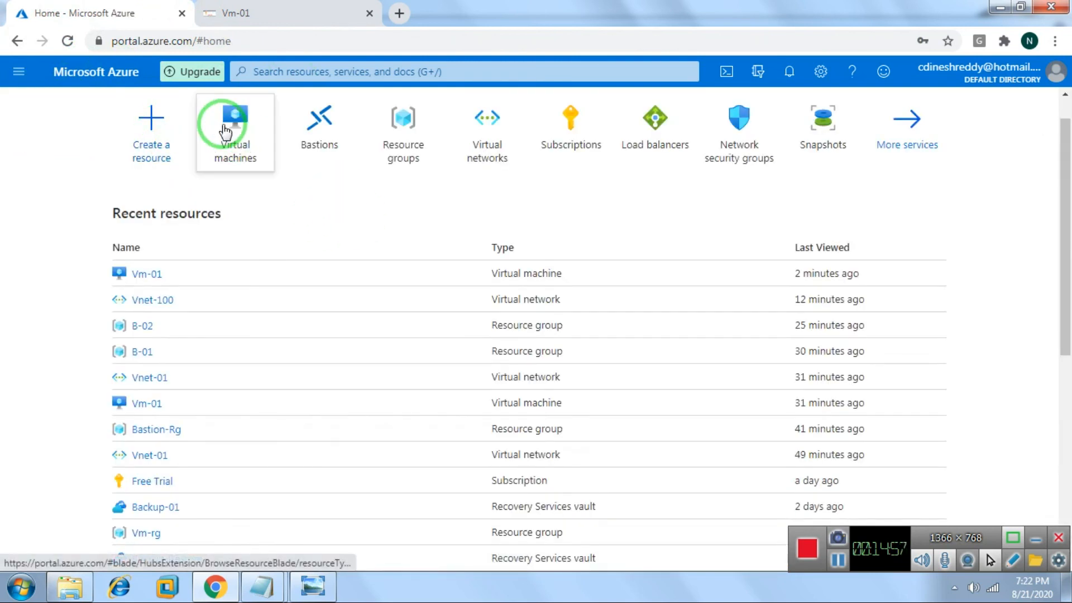
click(481, 120)
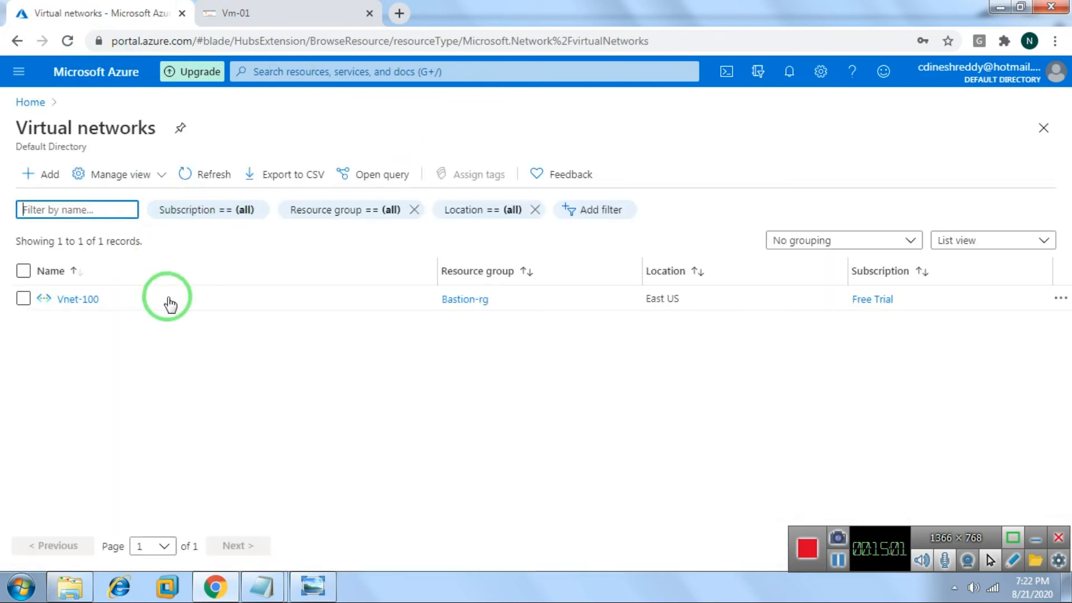
click(72, 301)
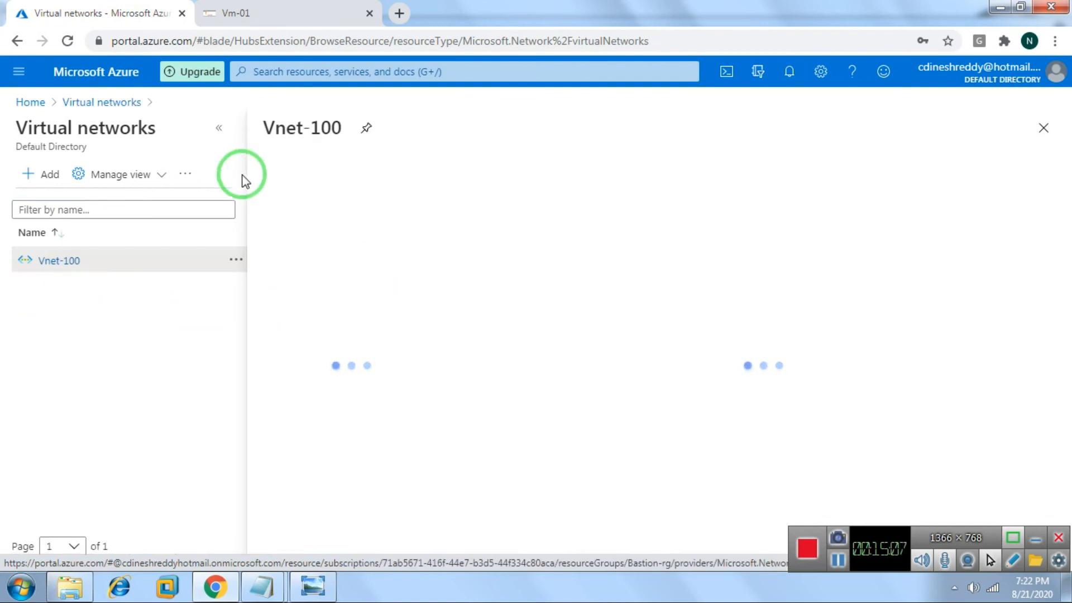
click(218, 128)
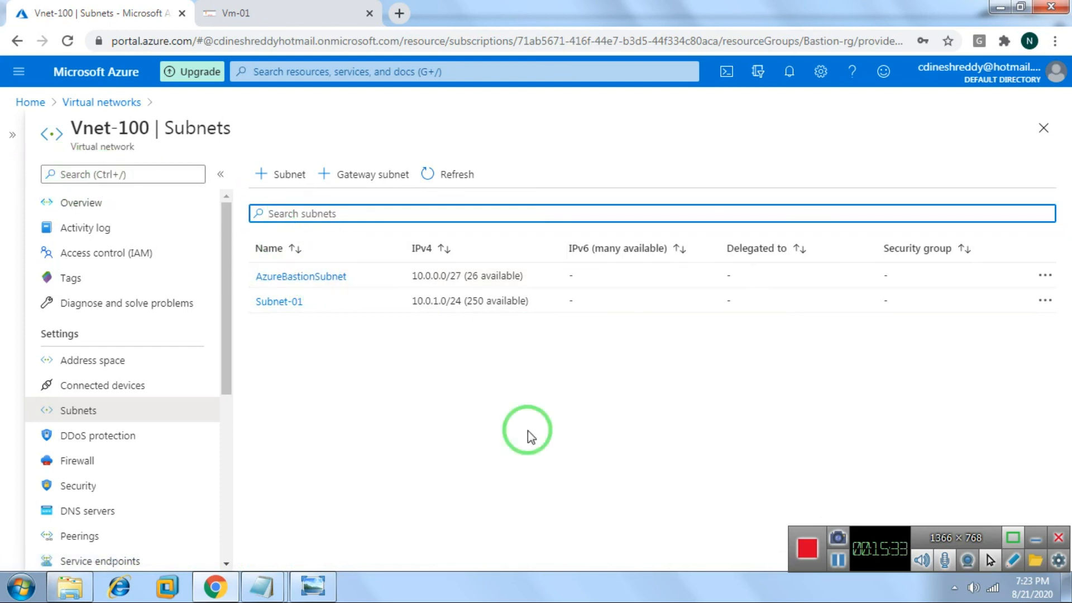
Return to the Vm-01 Bastion session and close Server Manager on the remote desktop
click(269, 16)
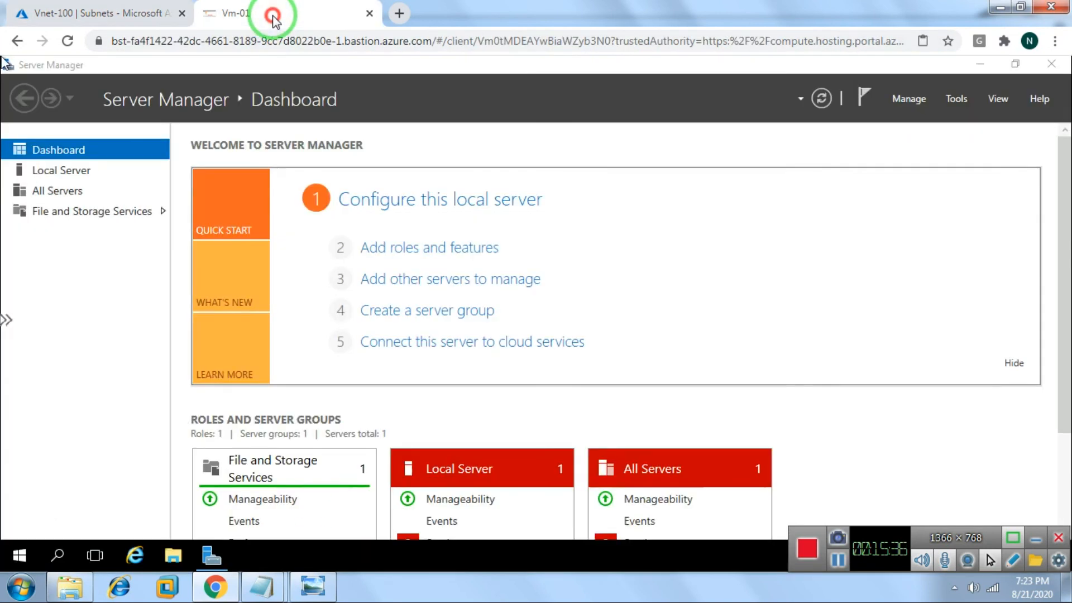
click(1050, 65)
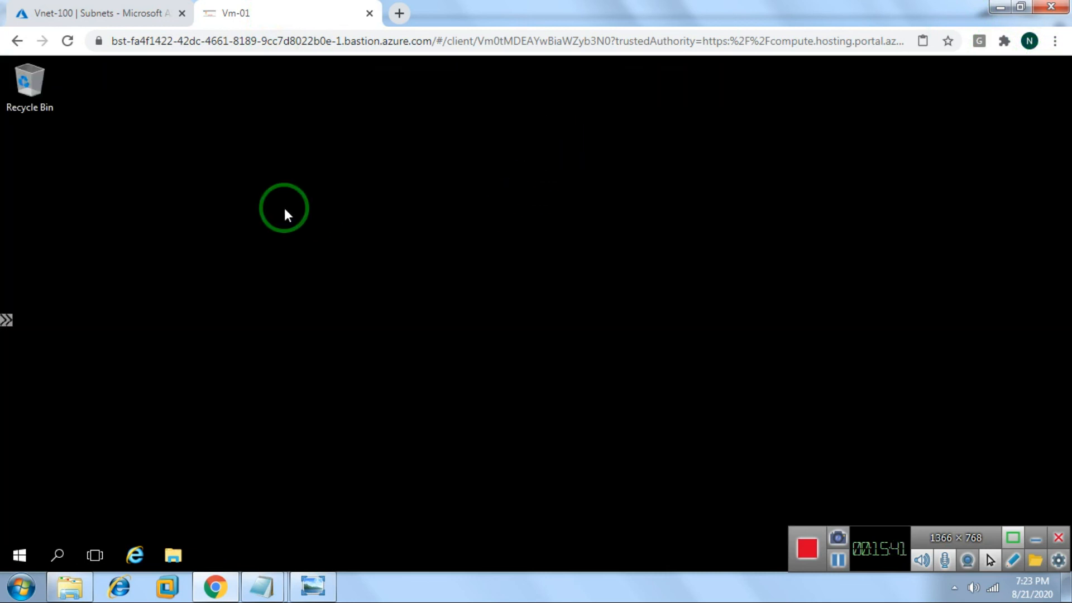
Open the Vm-01 overview in the Azure portal to check its public and private IP addresses
click(108, 16)
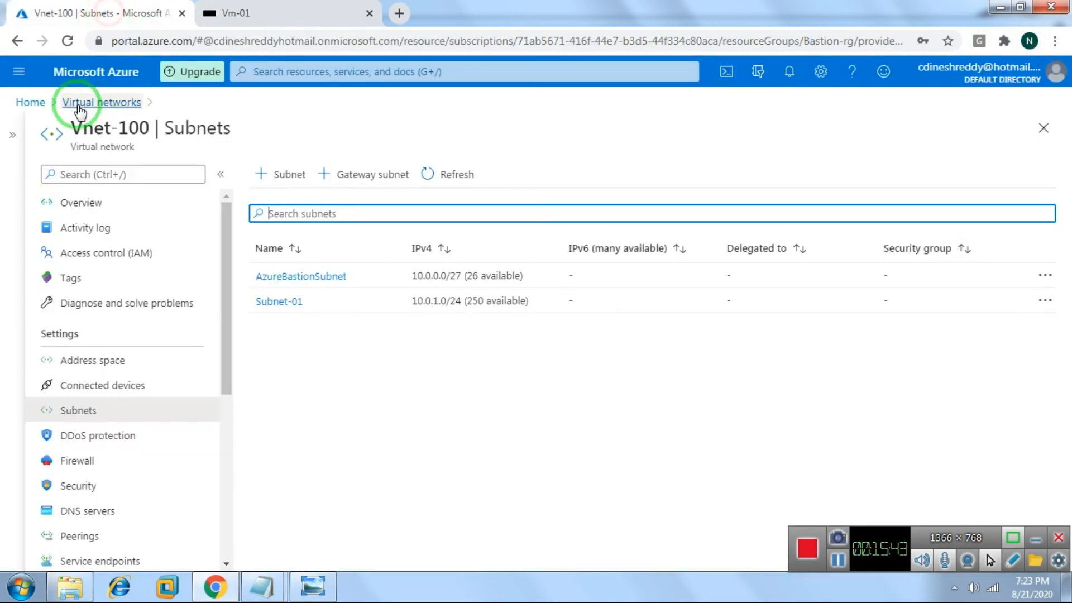
click(20, 106)
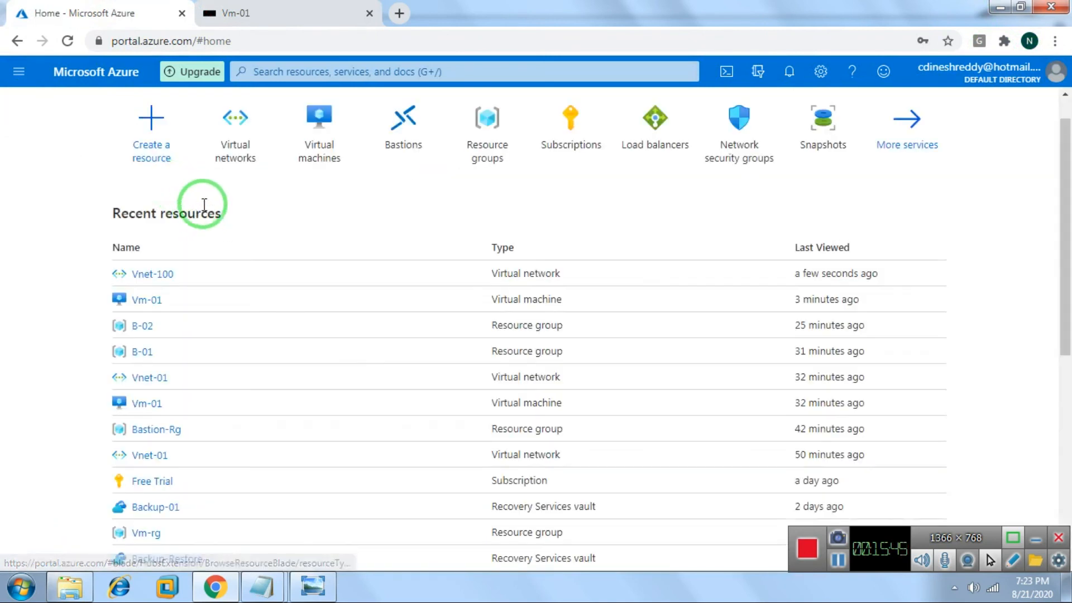
click(304, 122)
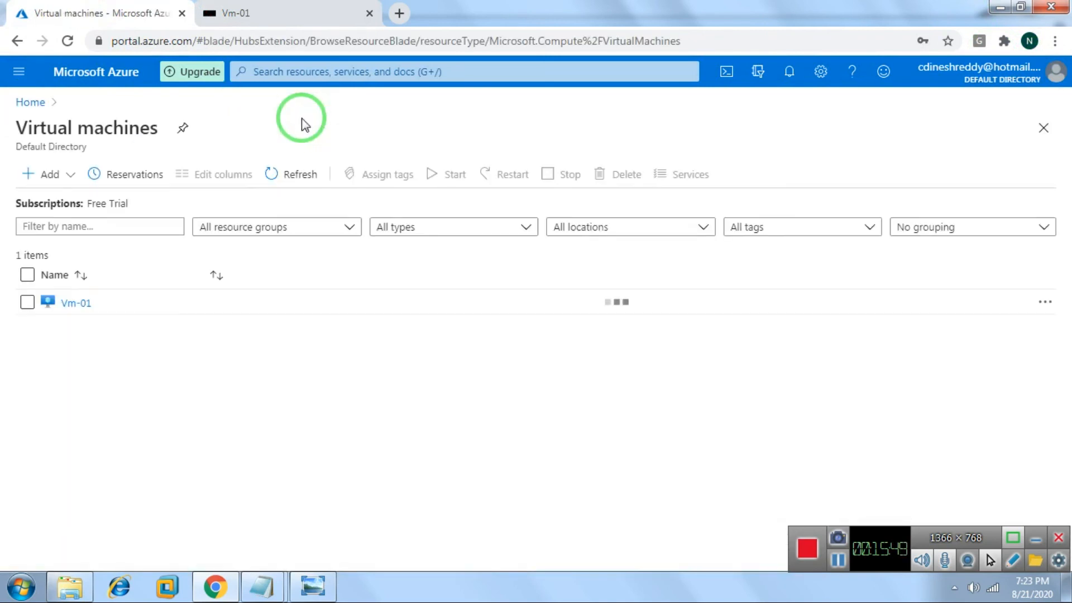
click(78, 307)
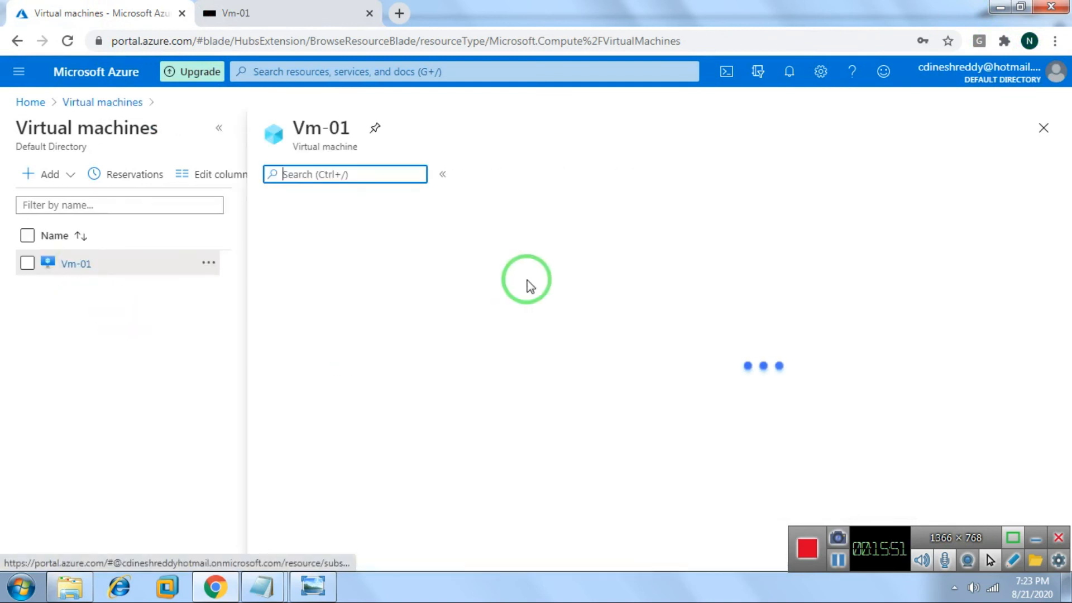
click(219, 128)
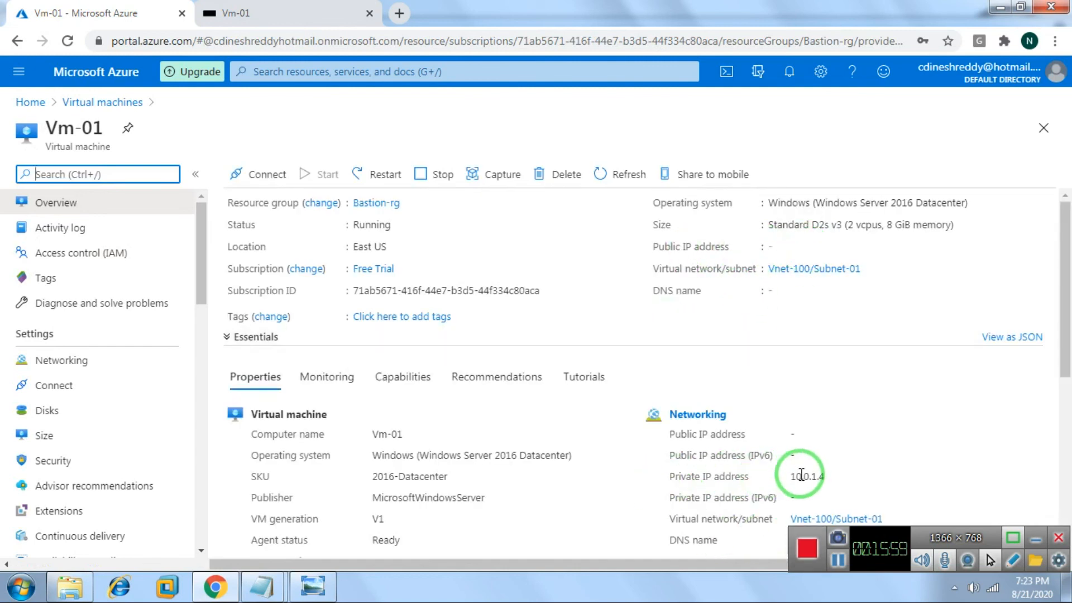
Return to the Vm-01 Bastion session and reconnect to the virtual machine
click(274, 17)
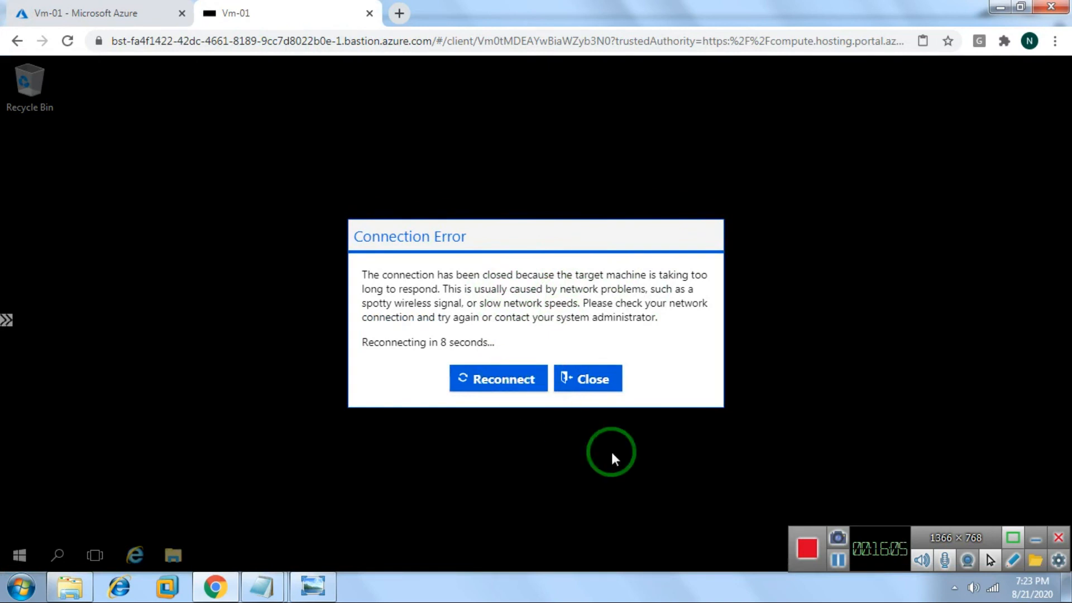
click(513, 384)
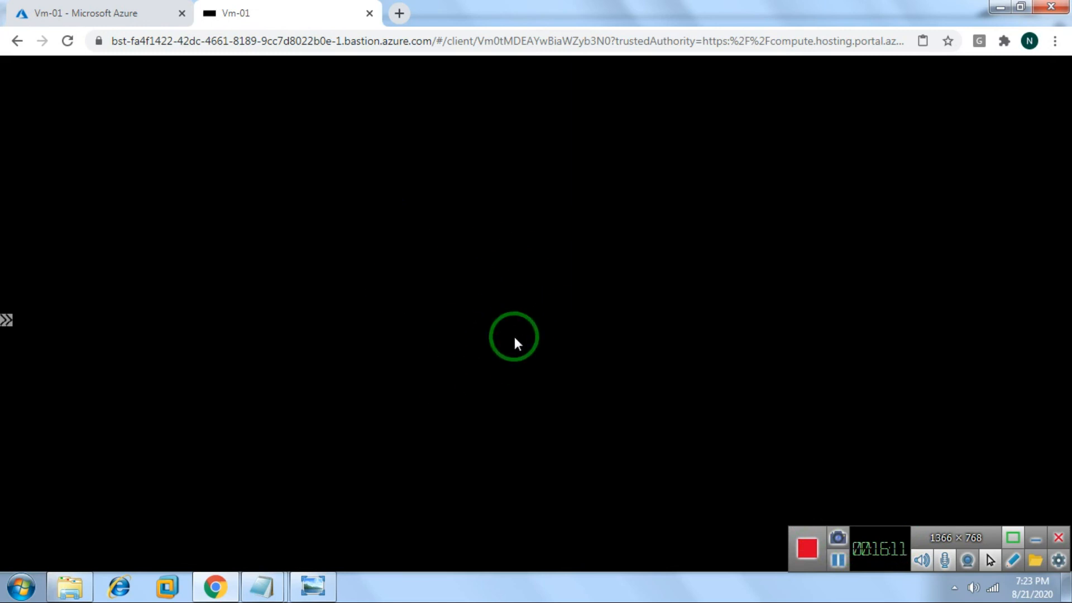
click(143, 12)
click(259, 14)
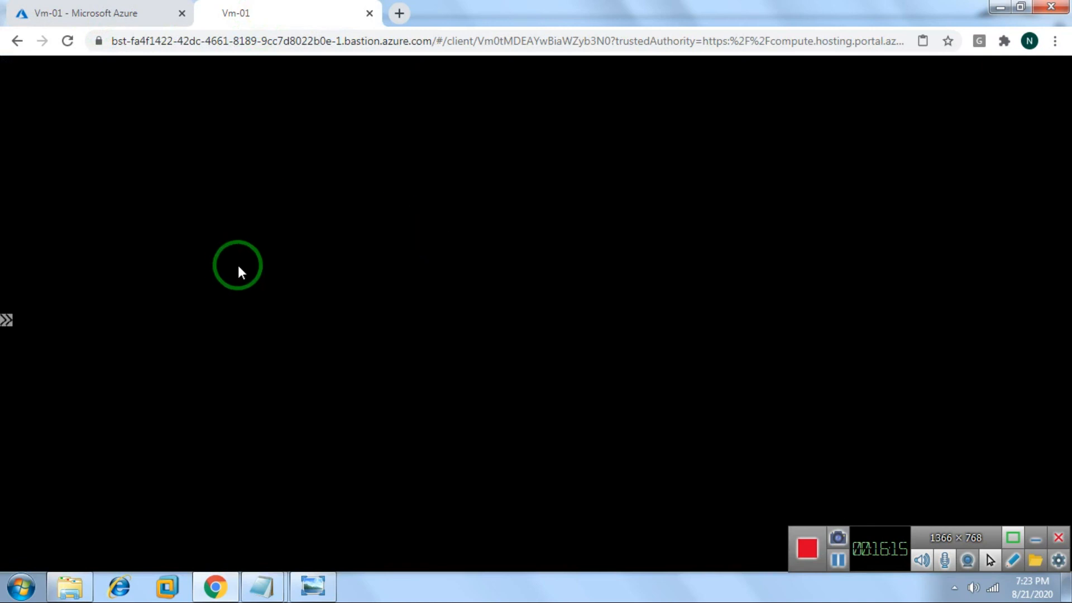